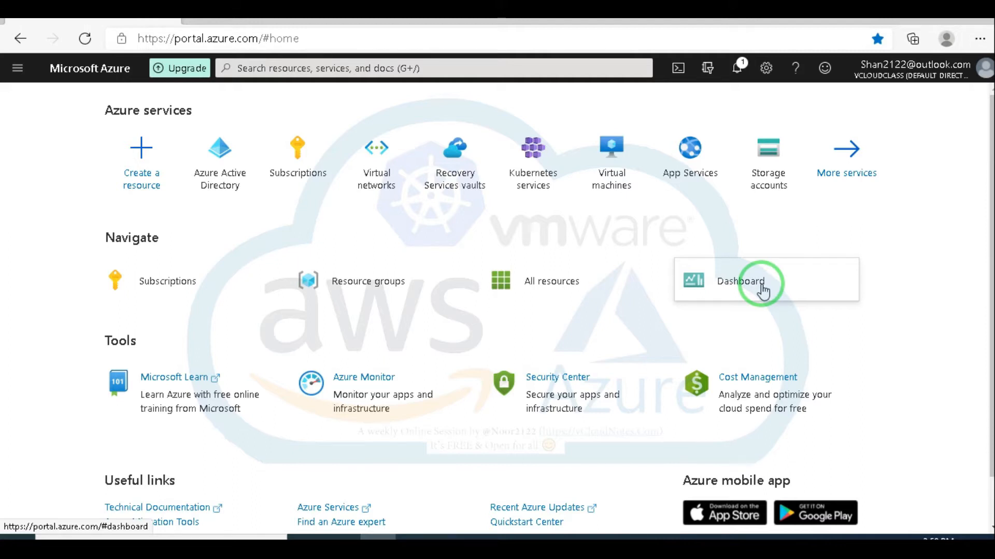
Step: Open the New guest user form from the vcloudclass directory's Users list
click(224, 173)
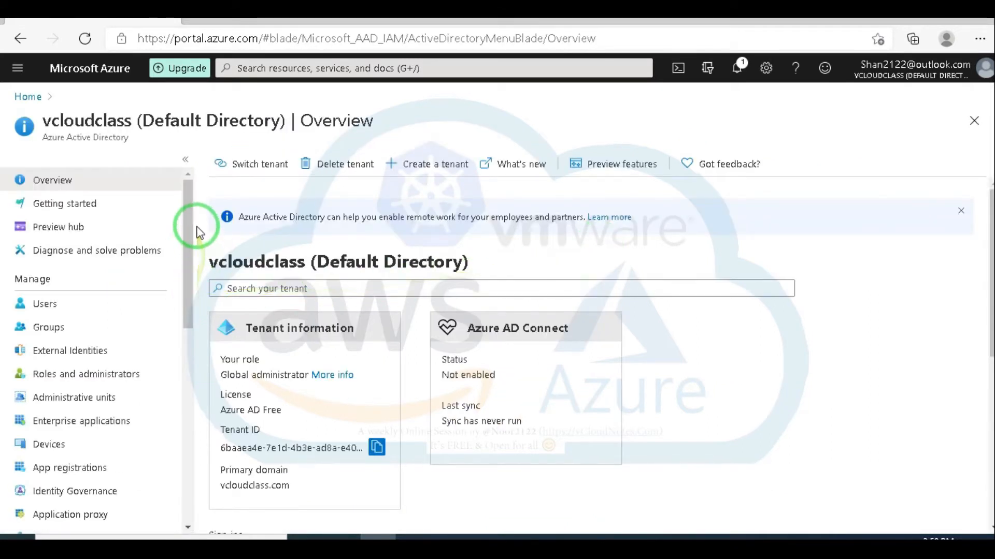
click(45, 309)
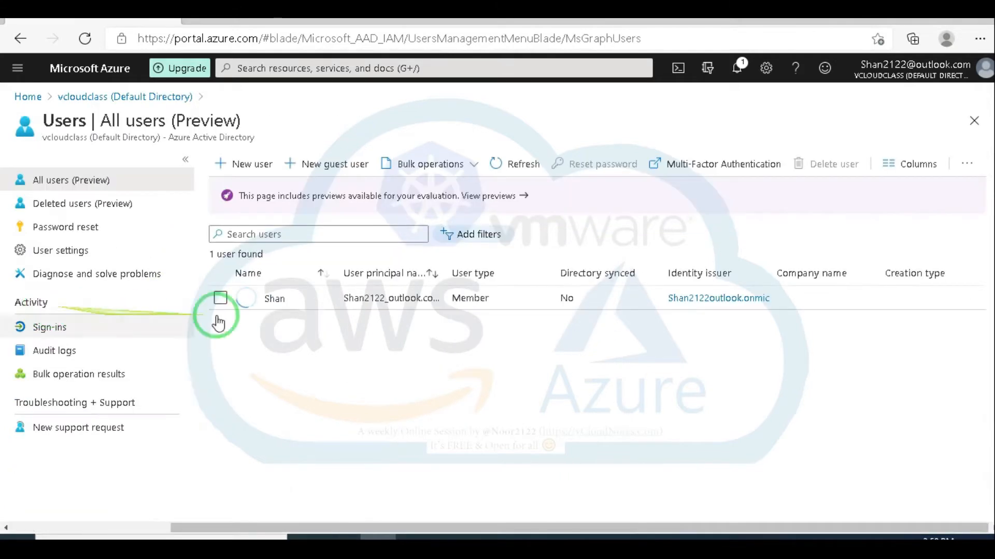
click(329, 167)
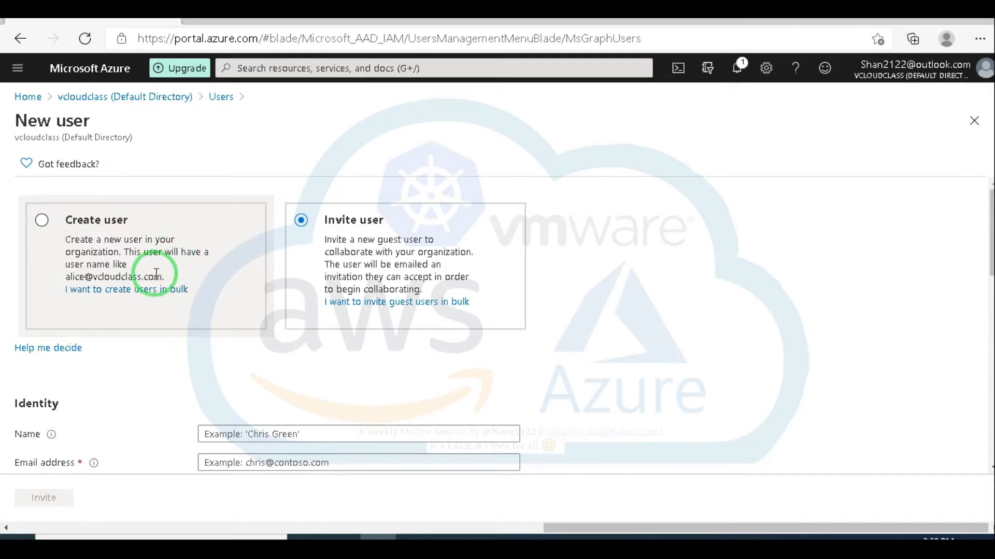
scroll(373, 251, down, 2)
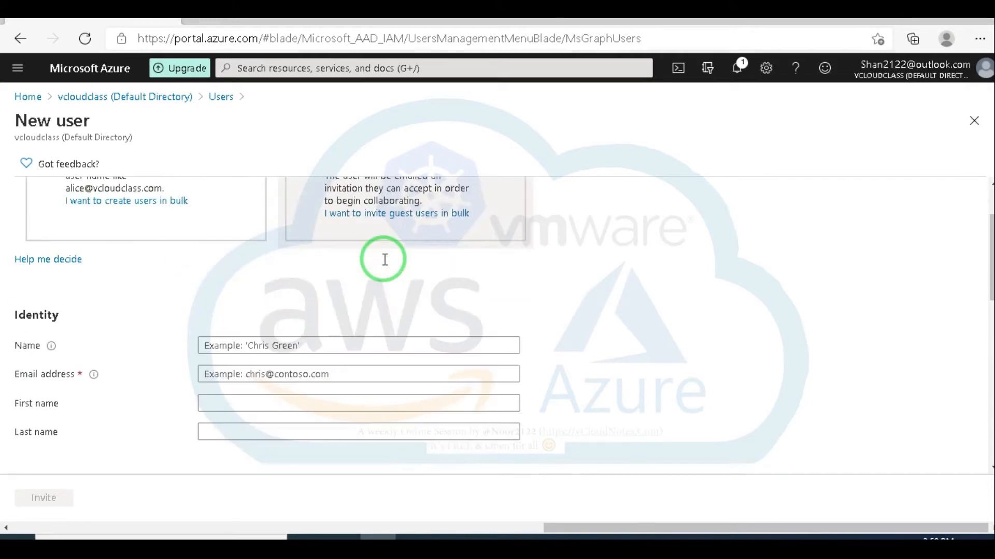
scroll(357, 282, up, 2)
scroll(340, 336, down, 2)
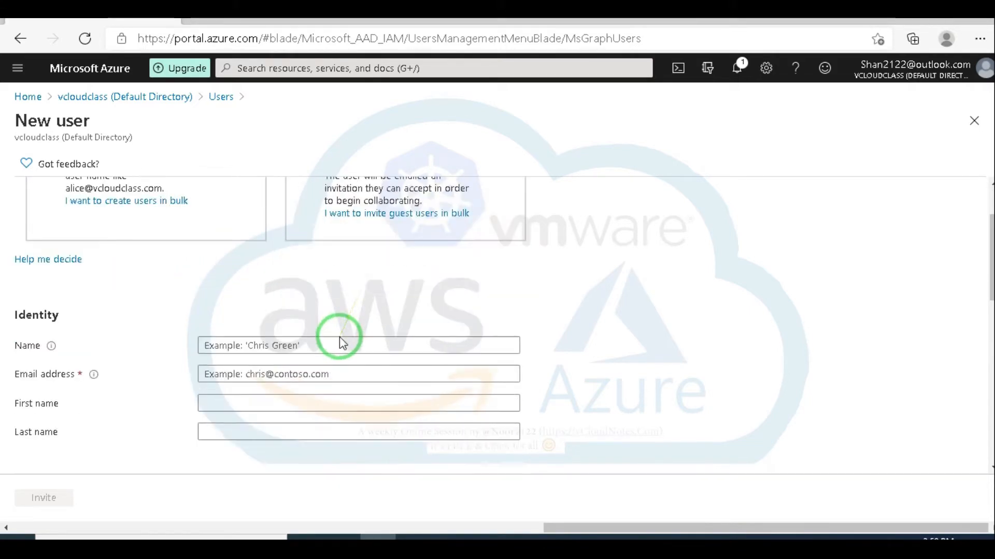
Step: Fill in the guest's name in the Name field and their Gmail address in Email address
click(255, 346)
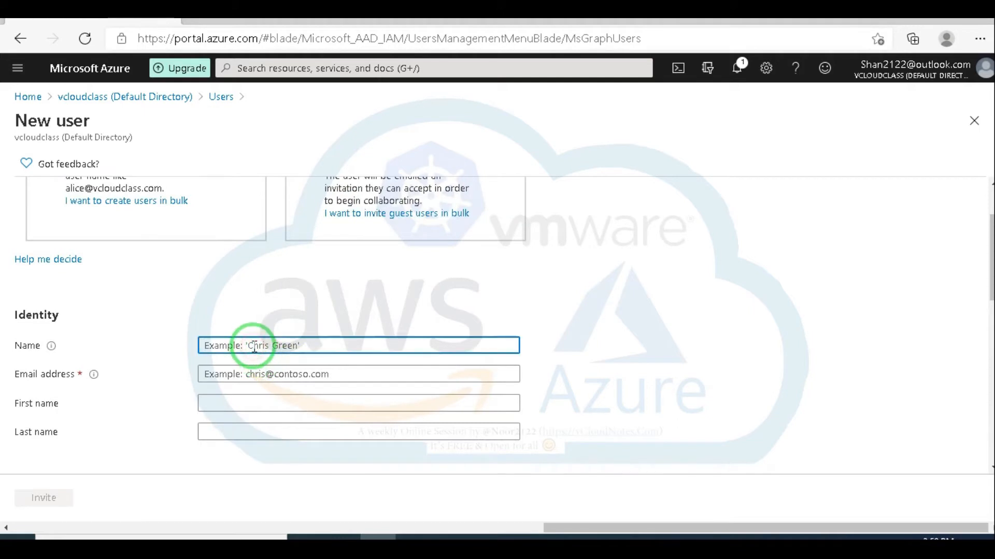
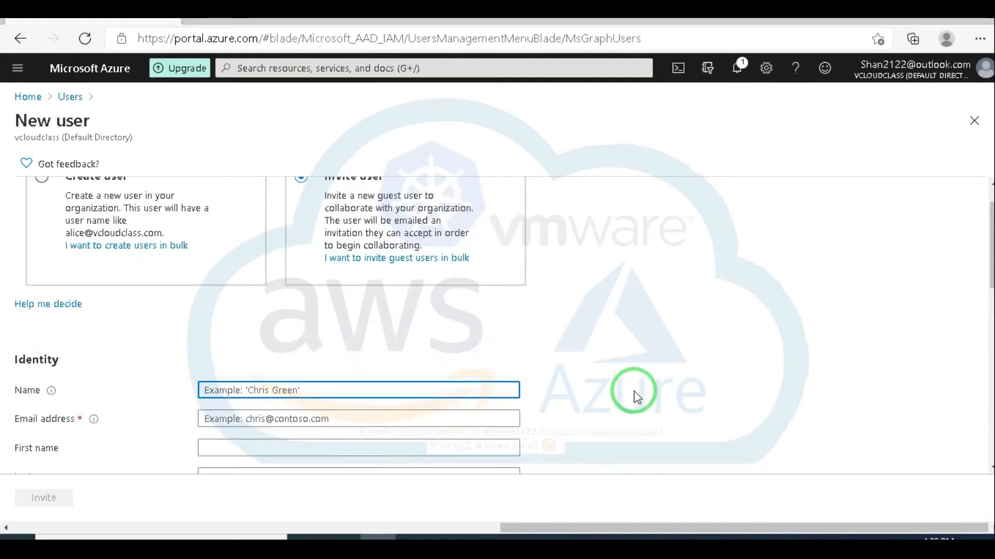
click(263, 416)
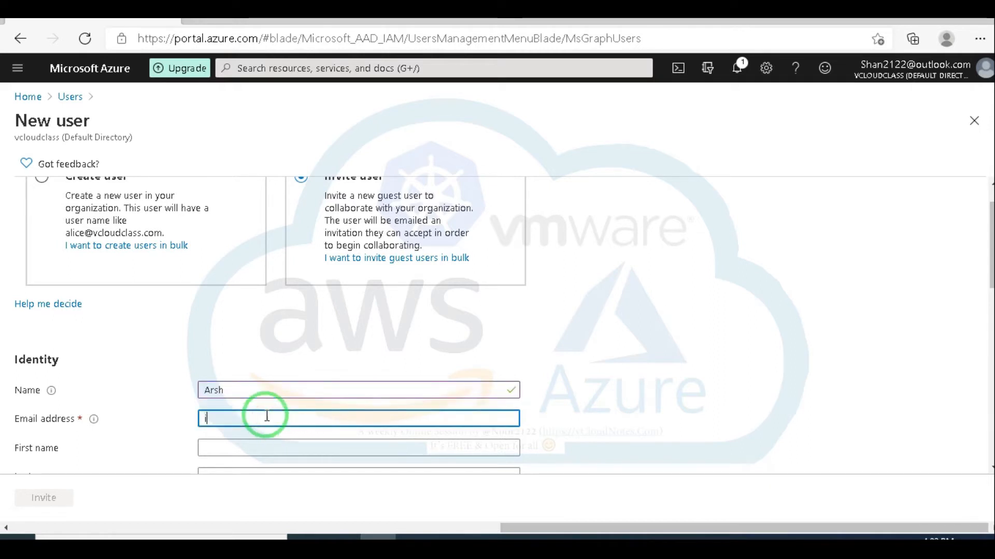
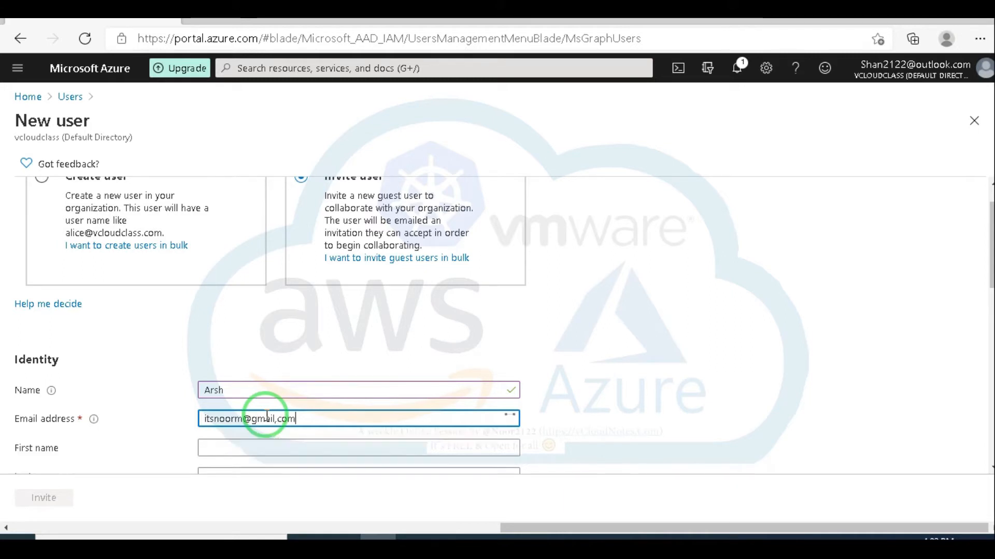
scroll(380, 424, down, 2)
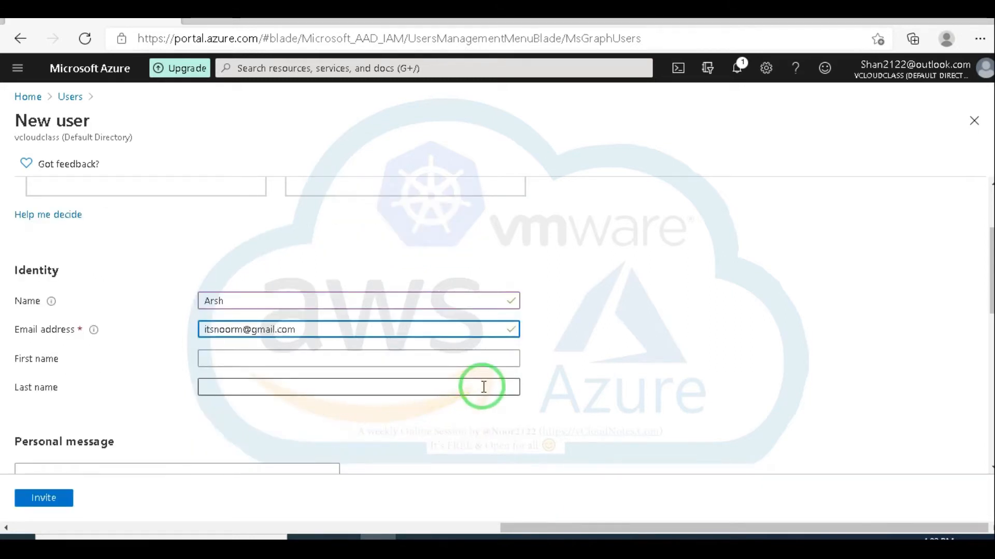
scroll(466, 386, down, 1)
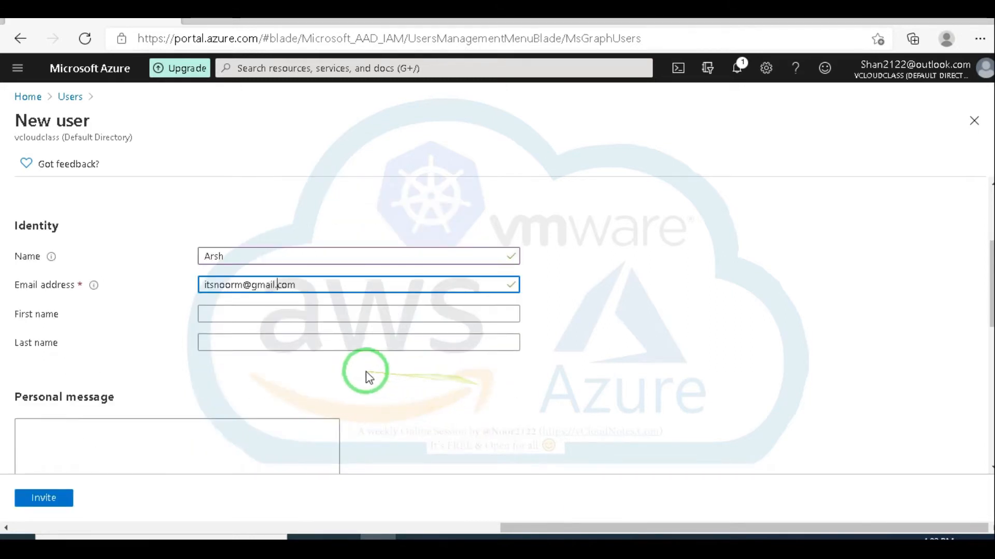
Step: Enter 'Leats connect to work togather.' as the invitation's personal message
click(200, 434)
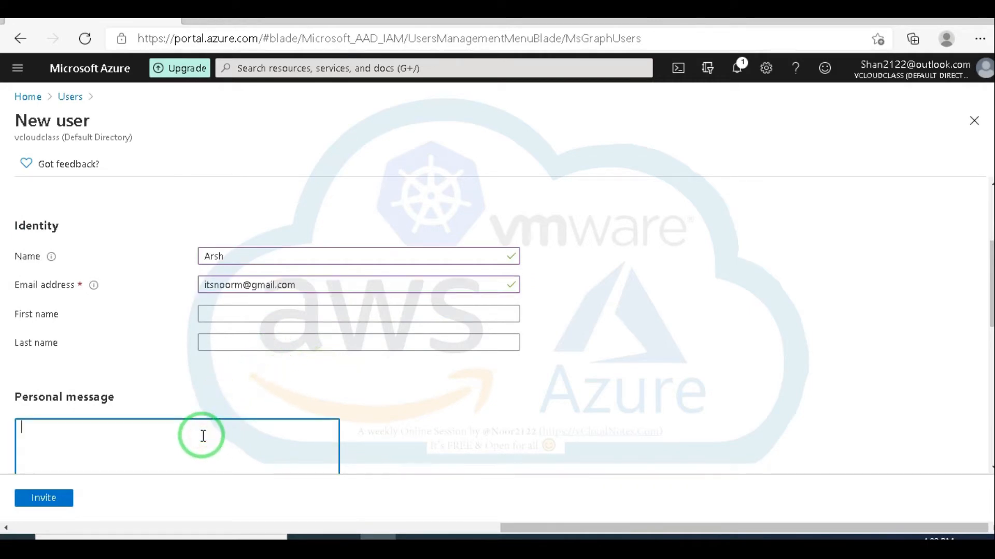
scroll(427, 436, down, 2)
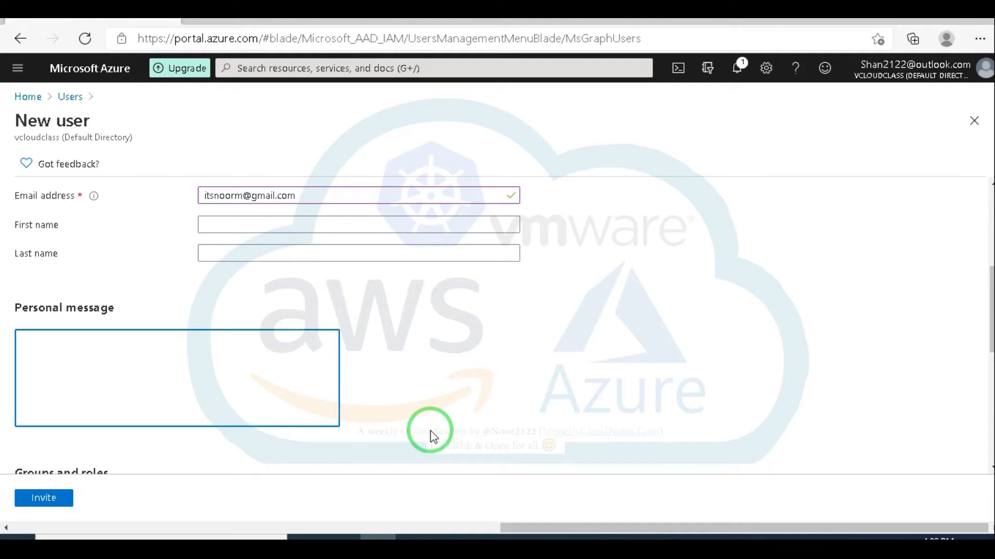
text(connect to)
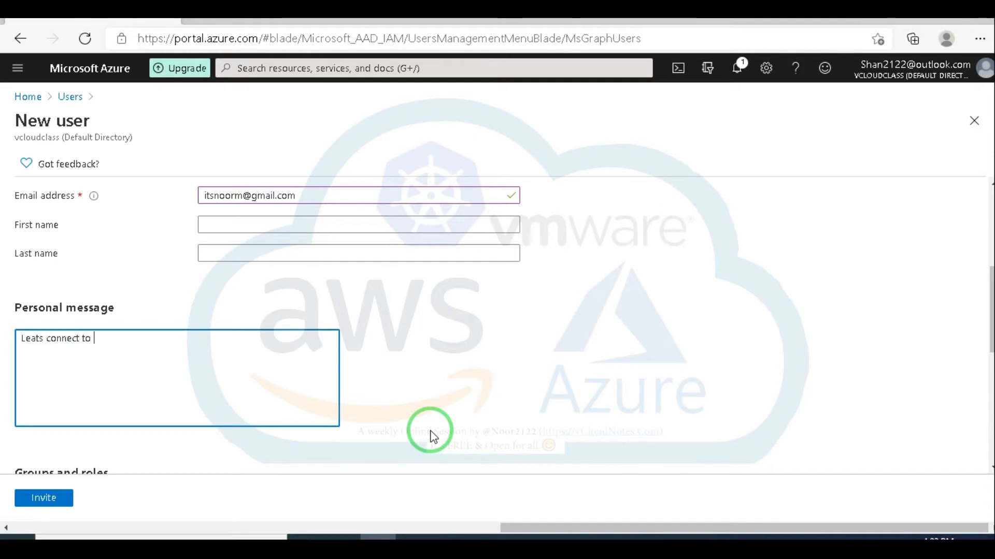
text( work togather.)
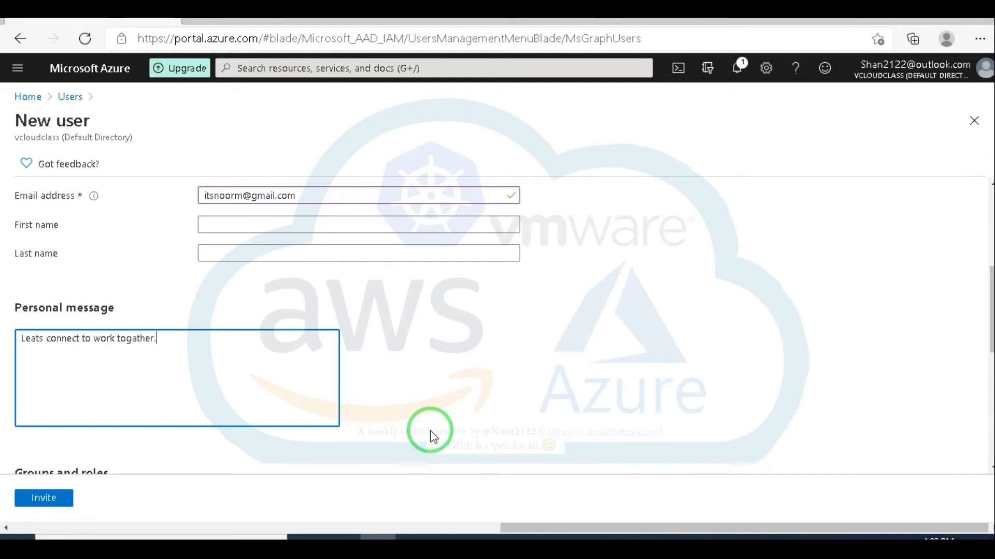
scroll(433, 437, down, 3)
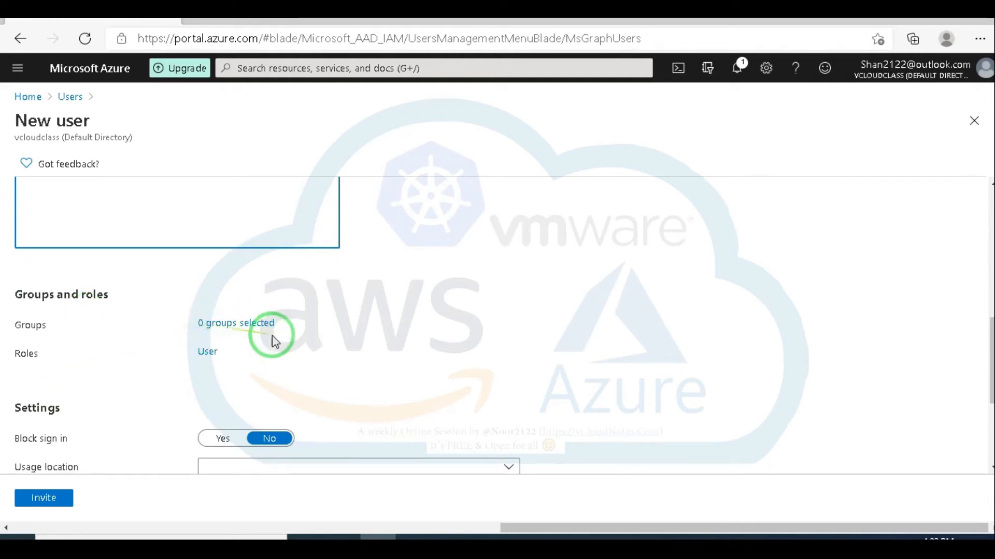
Step: Leave the new guest user without any group membership
click(243, 327)
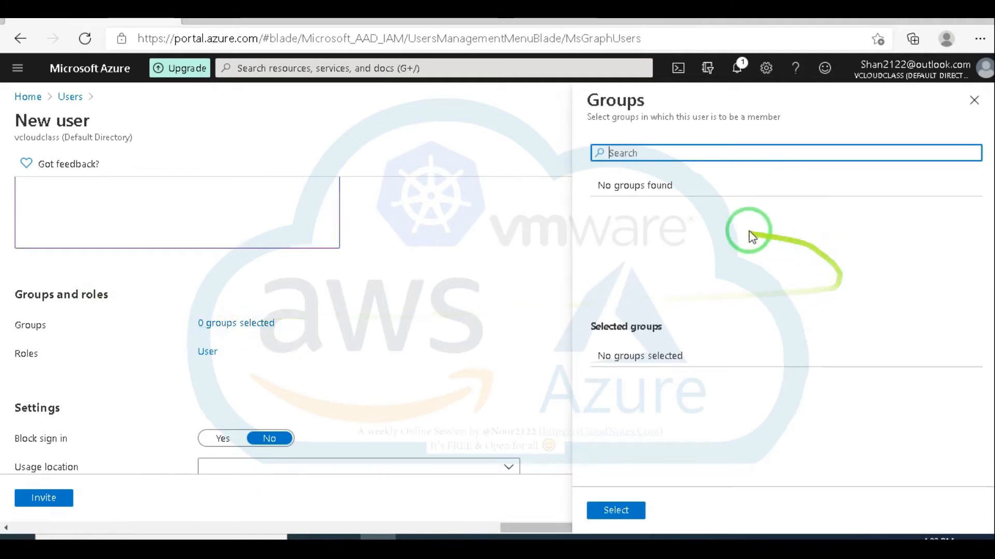
click(976, 106)
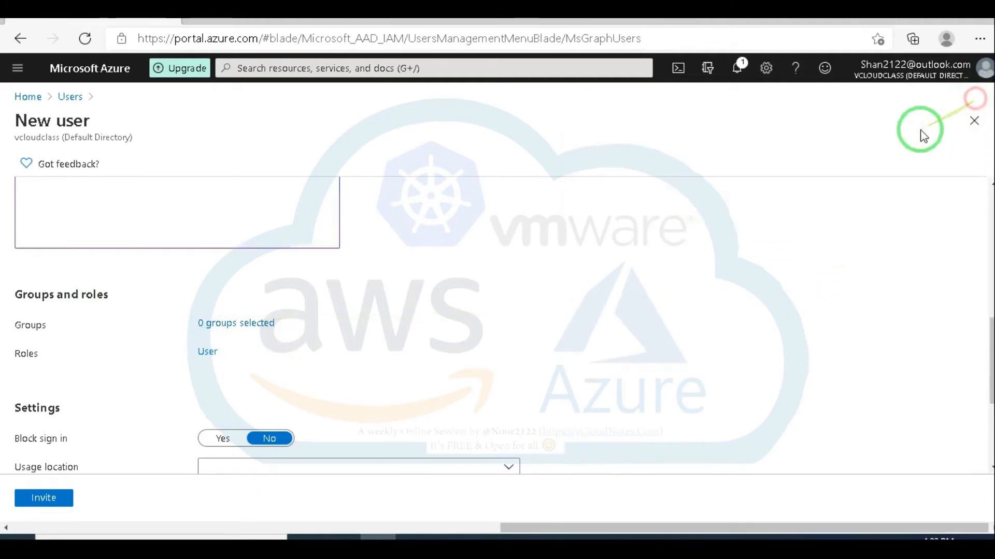
scroll(461, 310, down, 1)
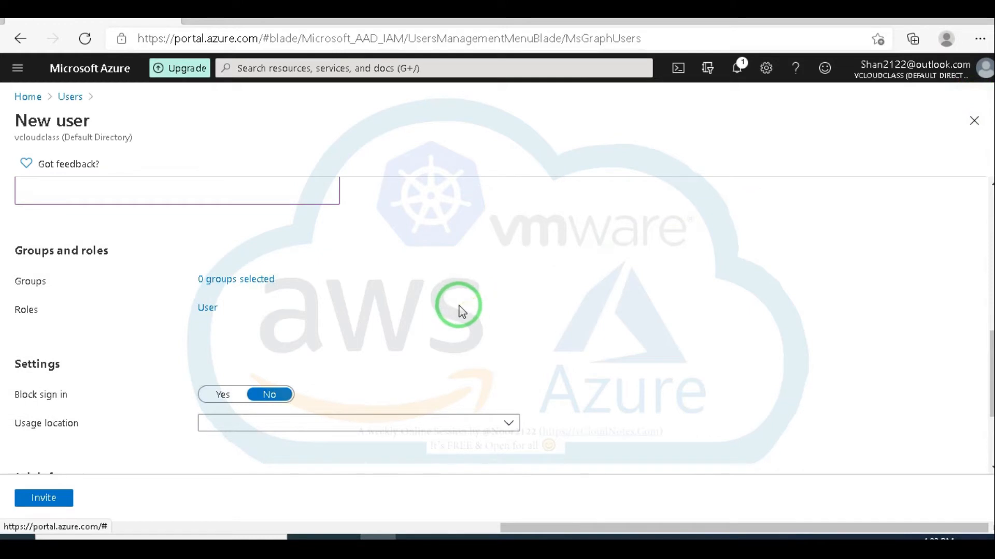
scroll(445, 308, down, 1)
scroll(103, 318, down, 1)
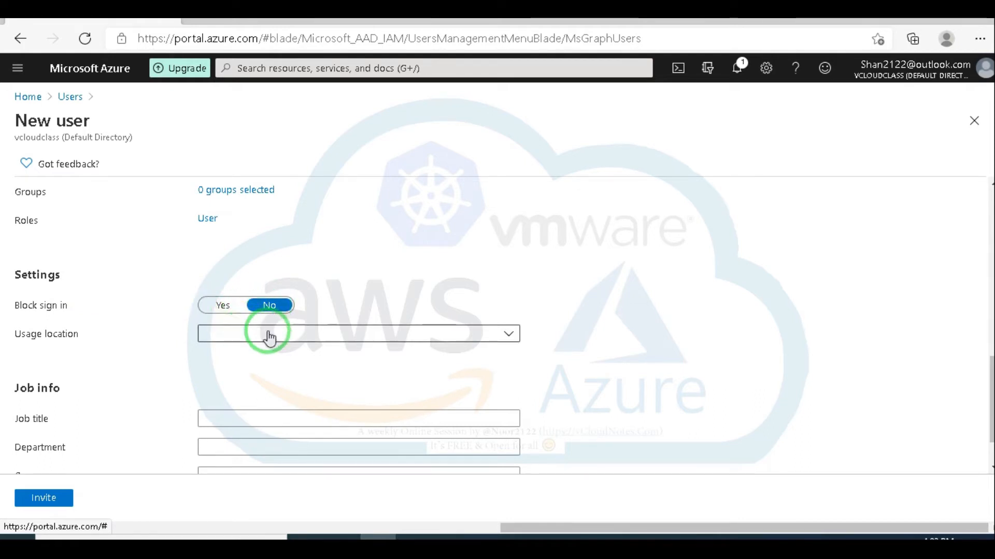
Step: Keep sign-in unblocked and leave the usage location unset
click(220, 308)
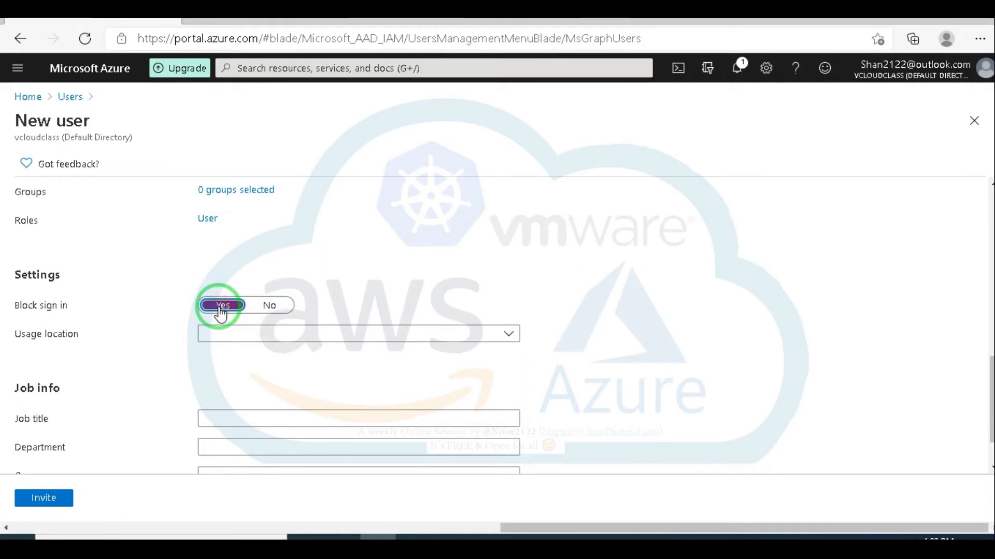
click(269, 307)
scroll(139, 332, down, 1)
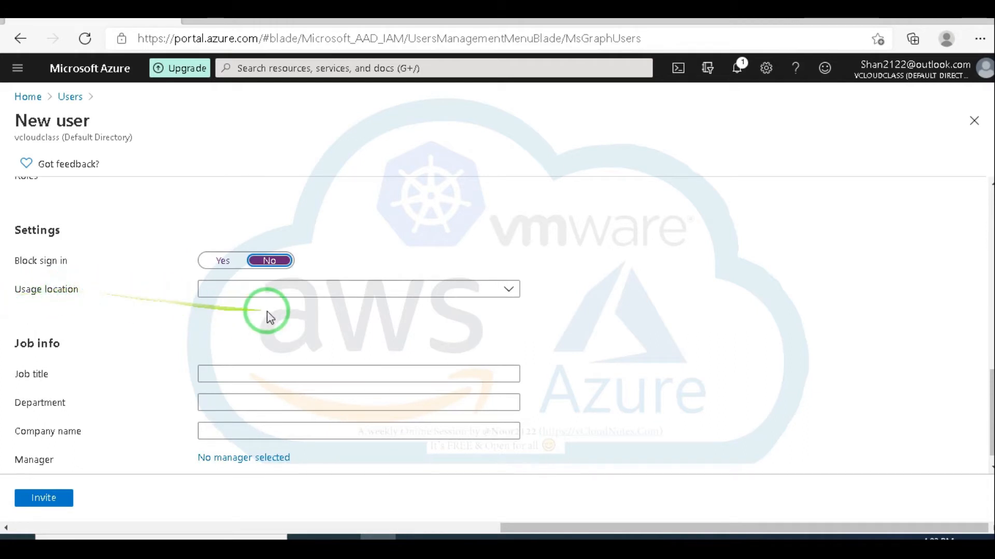
click(286, 289)
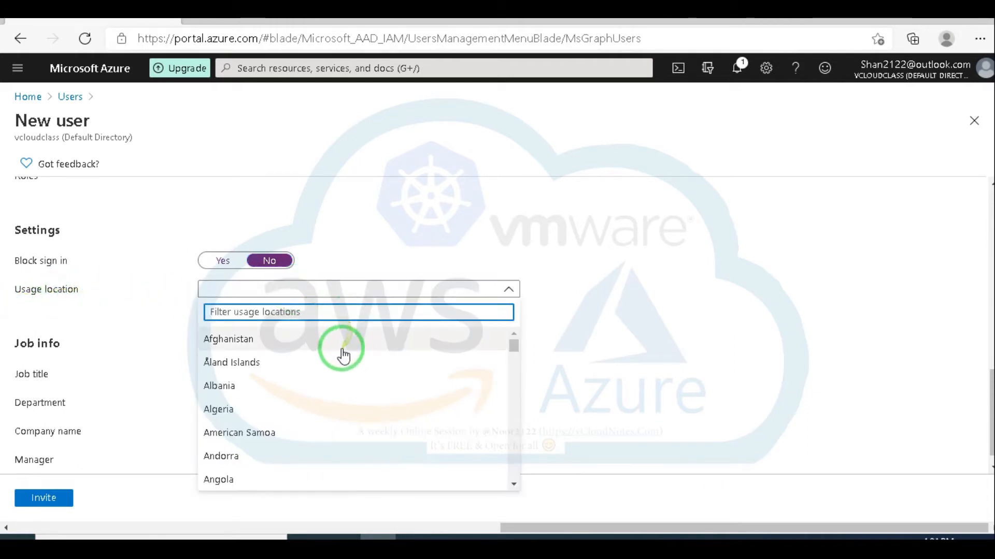
scroll(344, 342, down, 3)
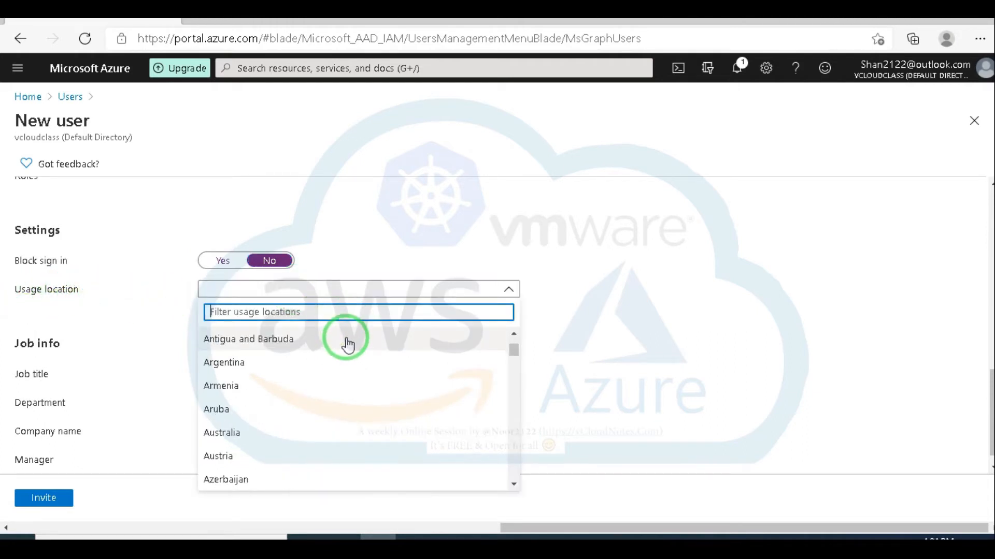
click(596, 302)
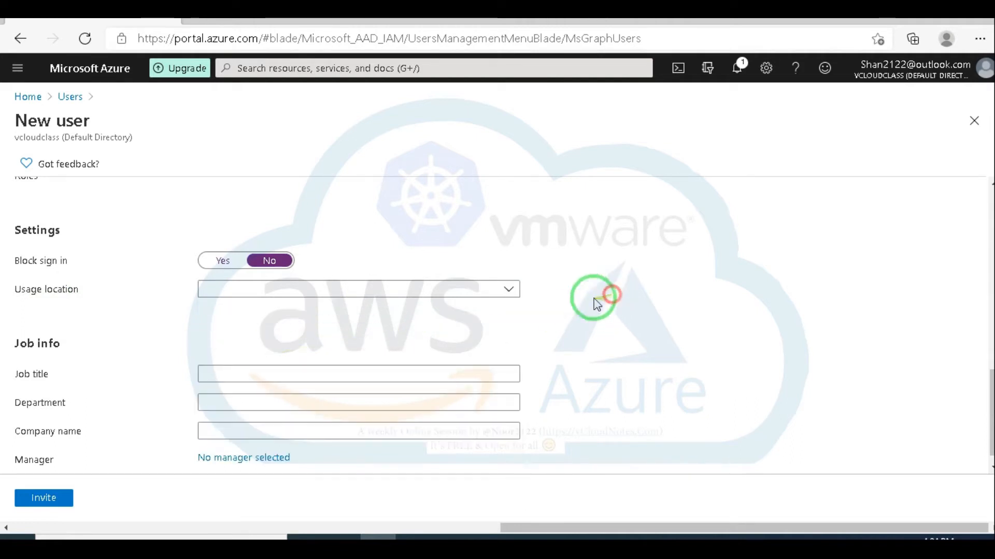
scroll(239, 344, down, 1)
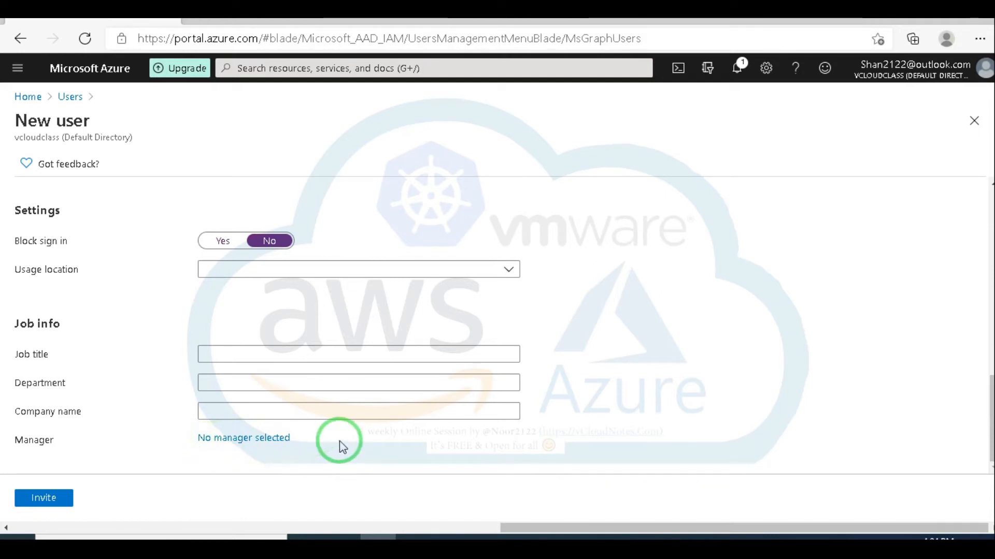
Step: Send the invitation and confirm the guest appears in All users with creation type Invitation
click(49, 502)
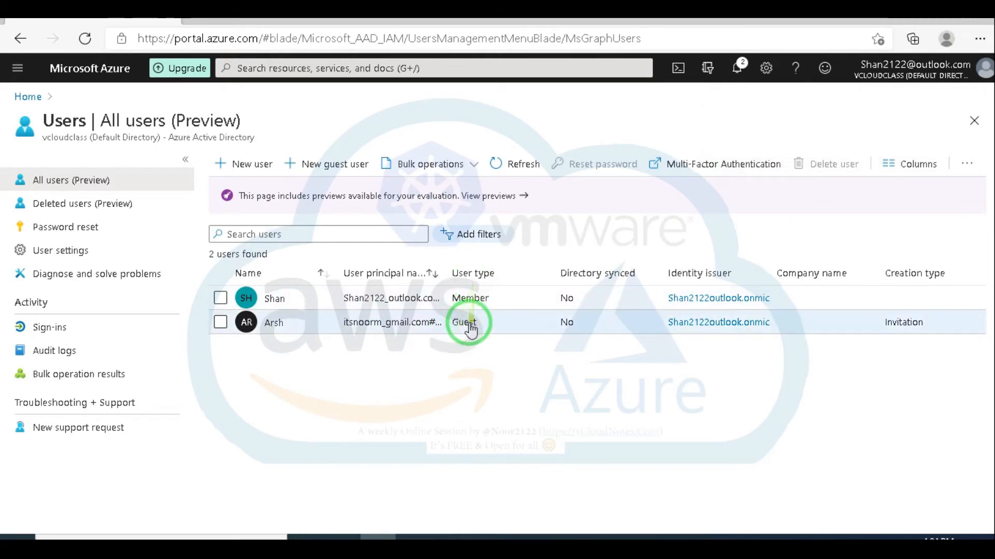
drag(884, 324, 932, 328)
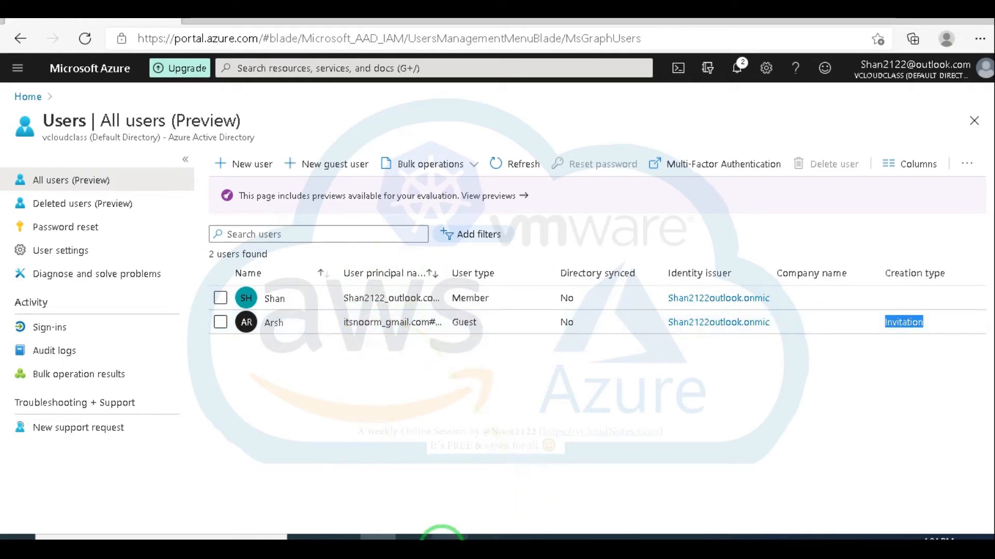
click(448, 537)
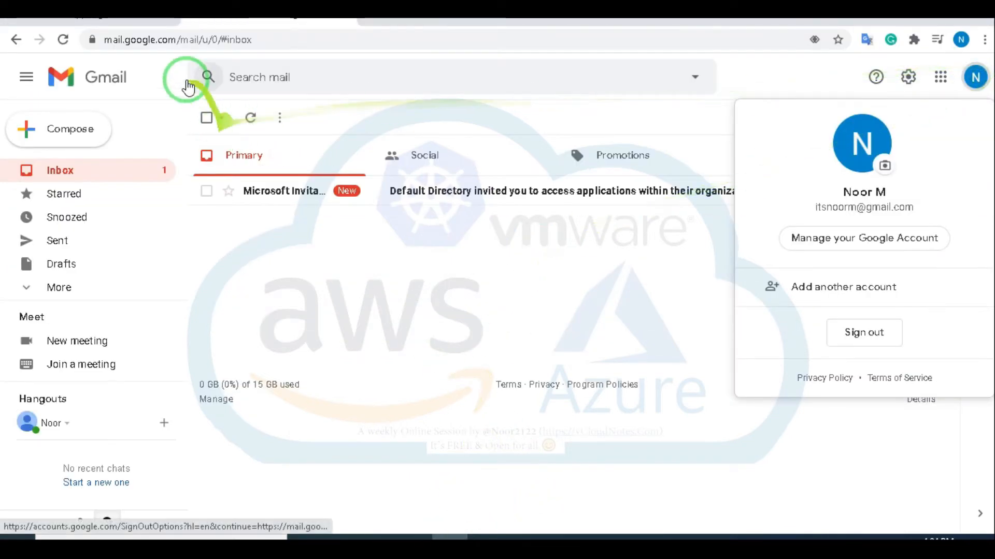
Step: Reload Gmail and open the Default Directory invitation email
click(66, 42)
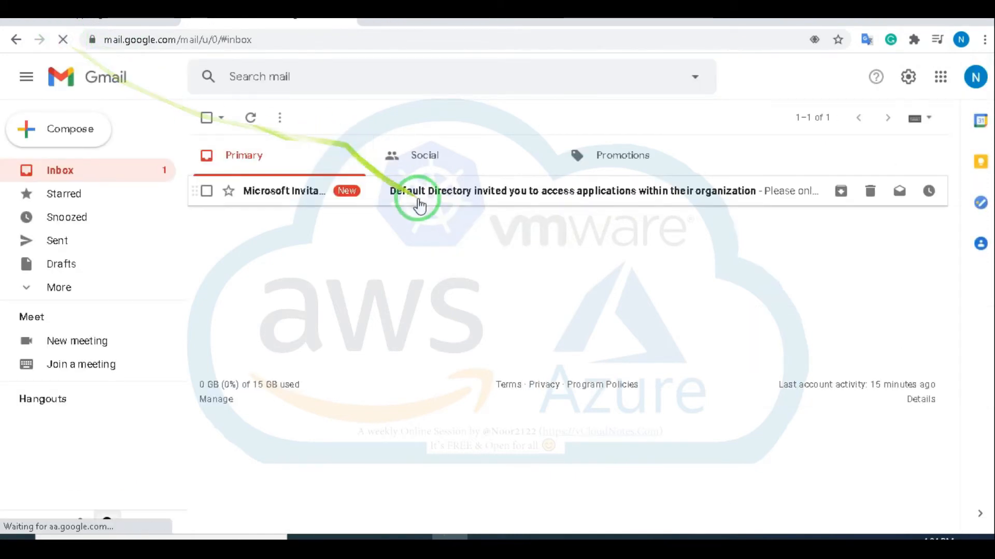
click(438, 195)
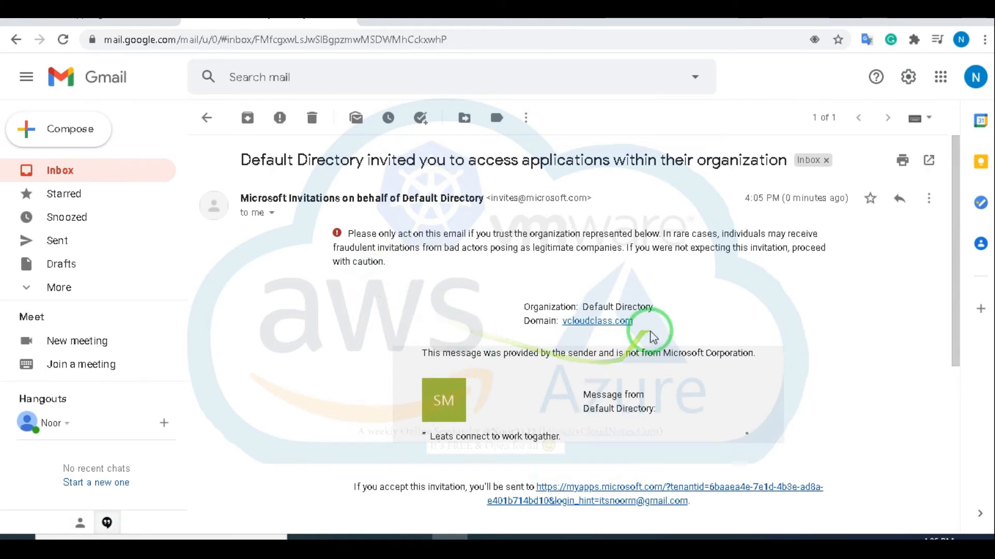
drag(645, 331, 541, 319)
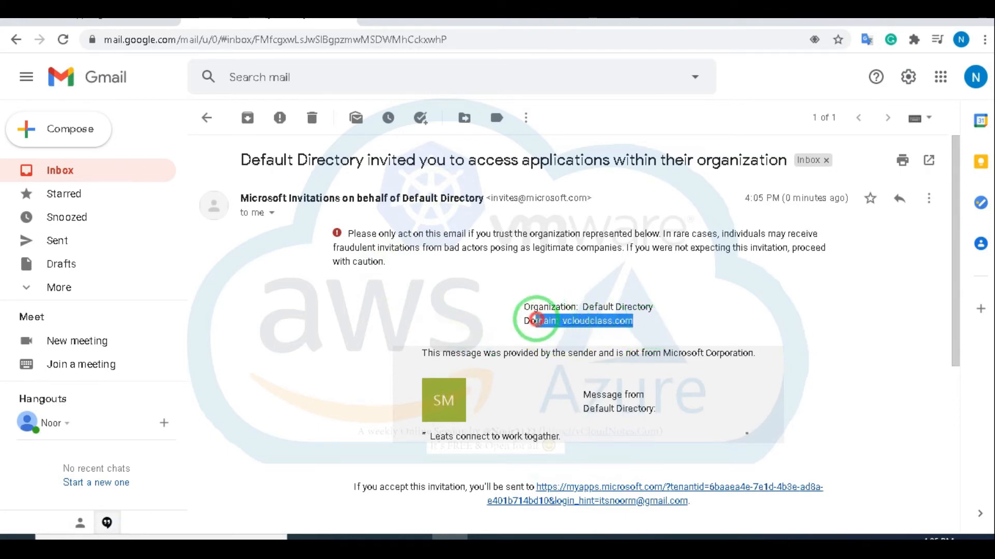
click(674, 327)
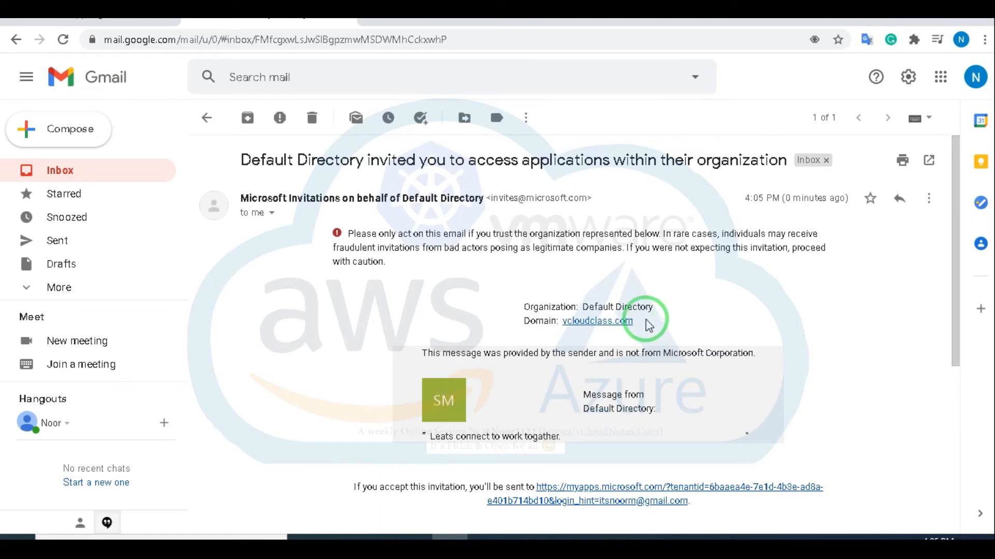
Step: Review the invitation's personal message and accept the invitation
scroll(621, 342, down, 1)
drag(569, 367, 425, 364)
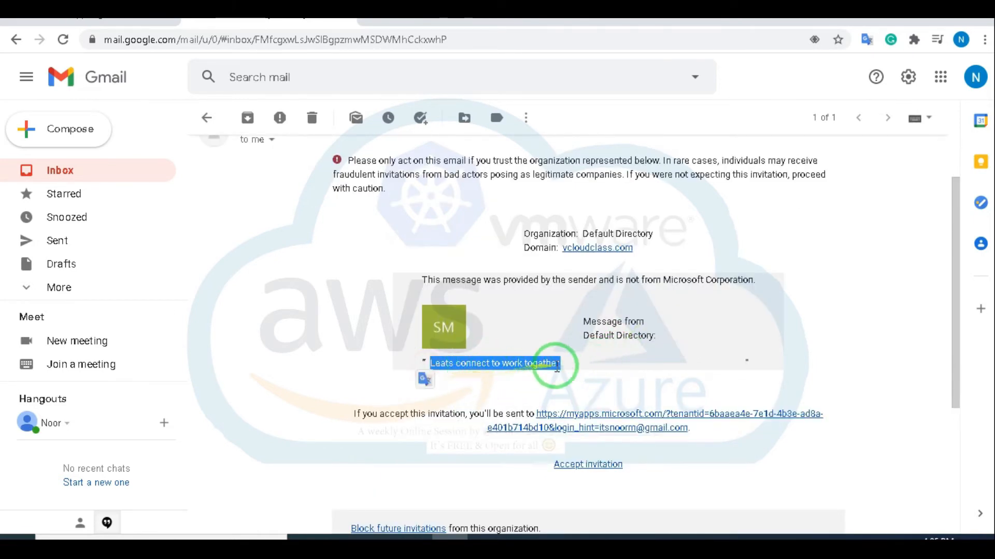
scroll(601, 371, down, 2)
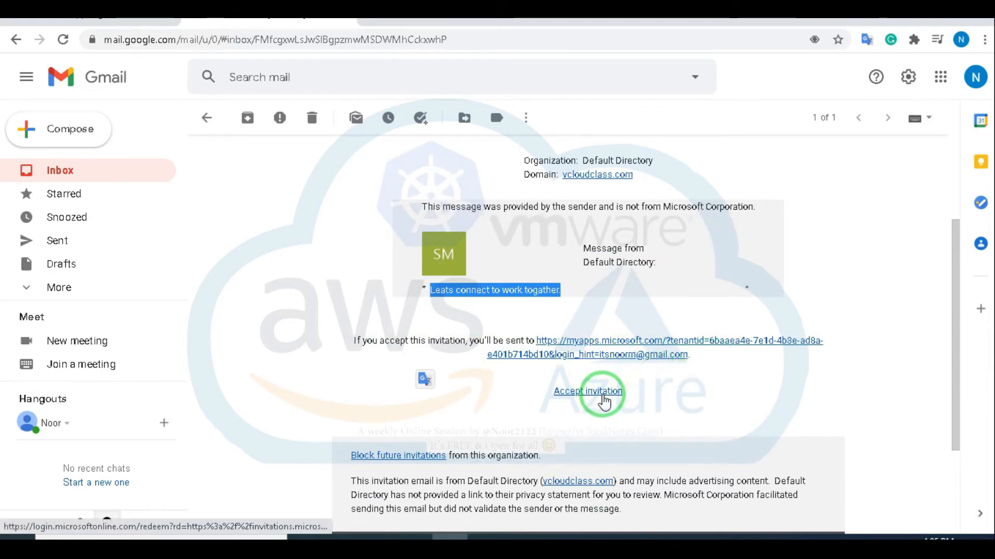
click(603, 396)
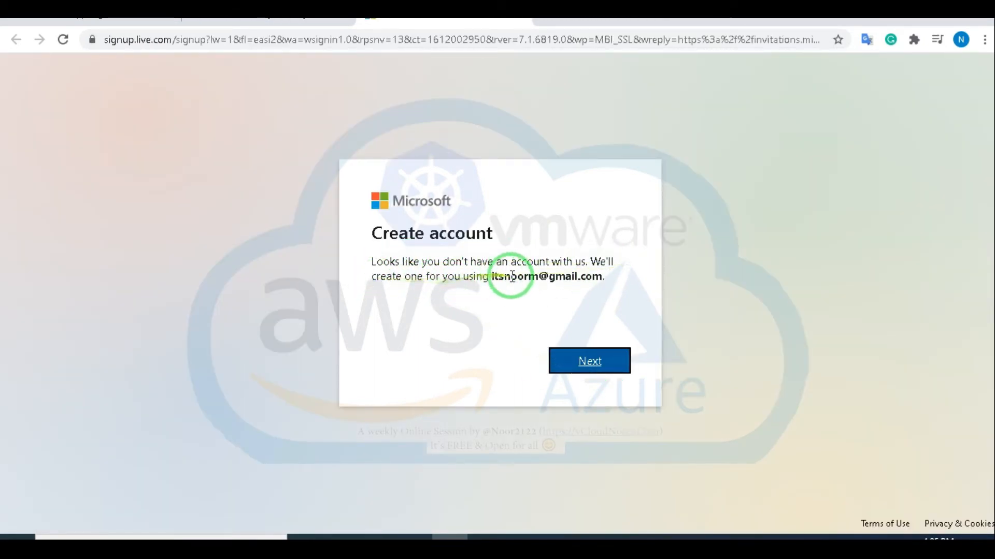
Step: Create a Microsoft account for the invited address and set its password
click(582, 356)
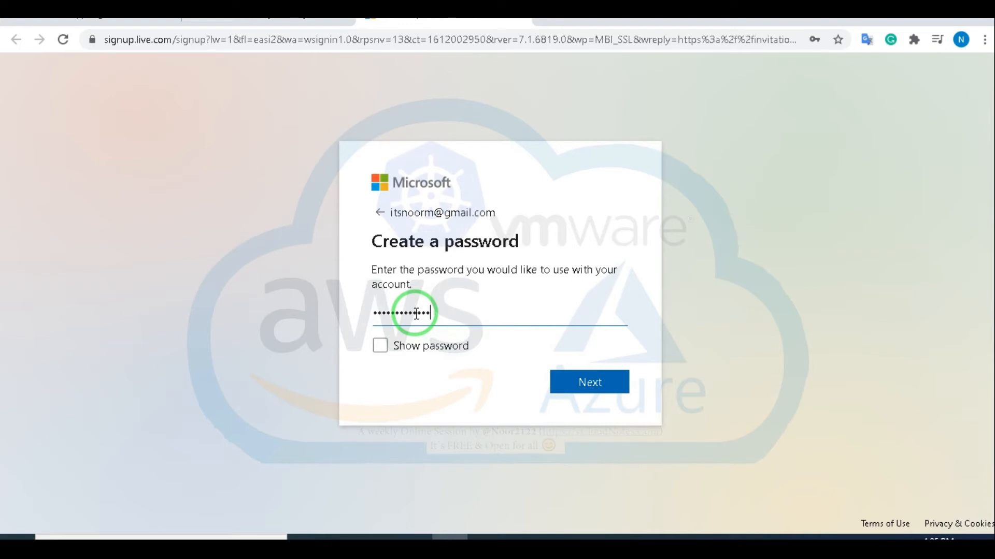
click(584, 384)
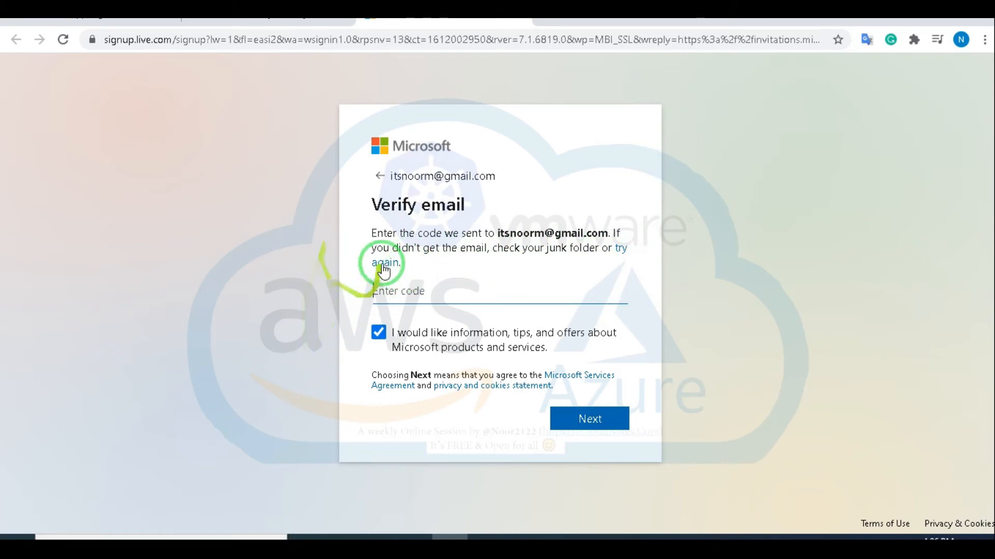
click(262, 23)
click(81, 182)
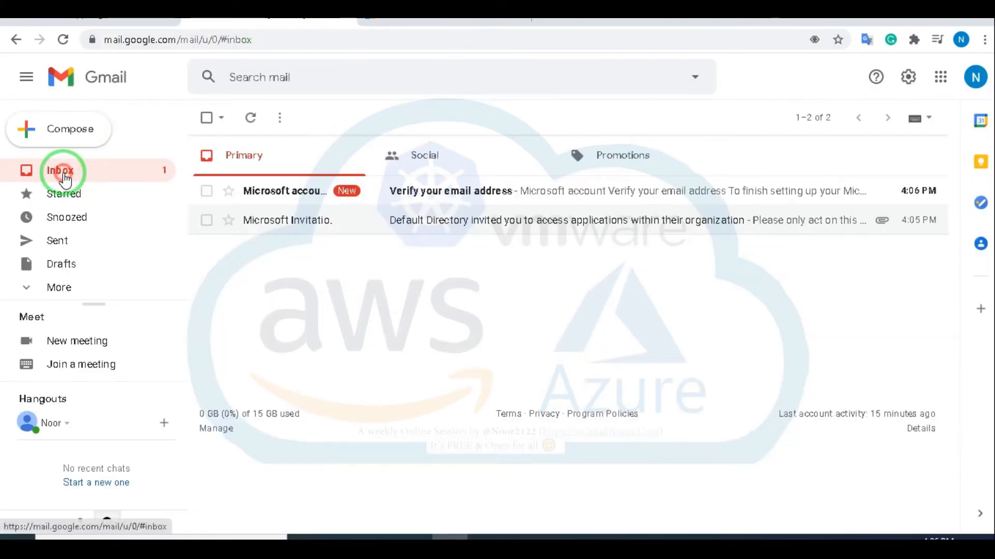
Step: Copy the security code from the Microsoft 'Verify your email address' message
click(465, 196)
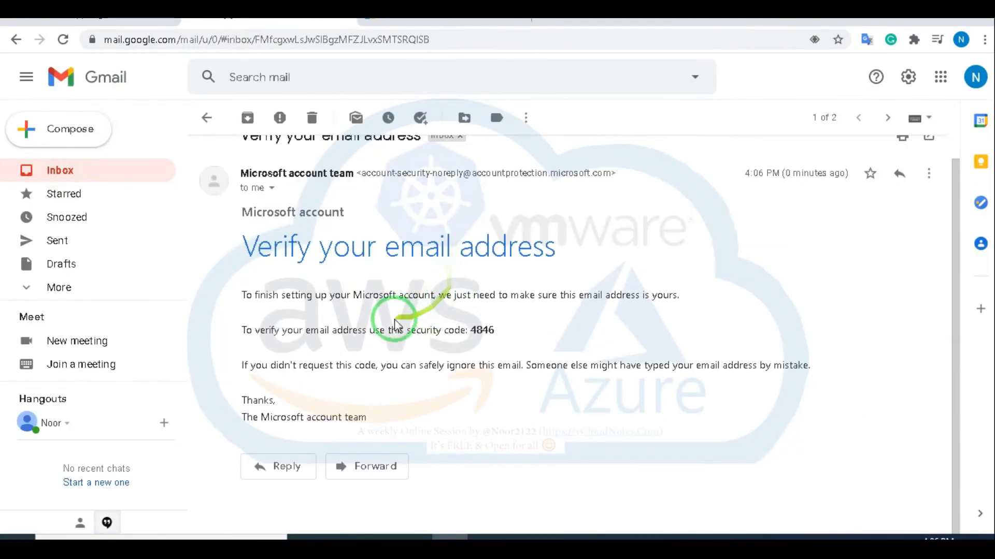
double_click(483, 330)
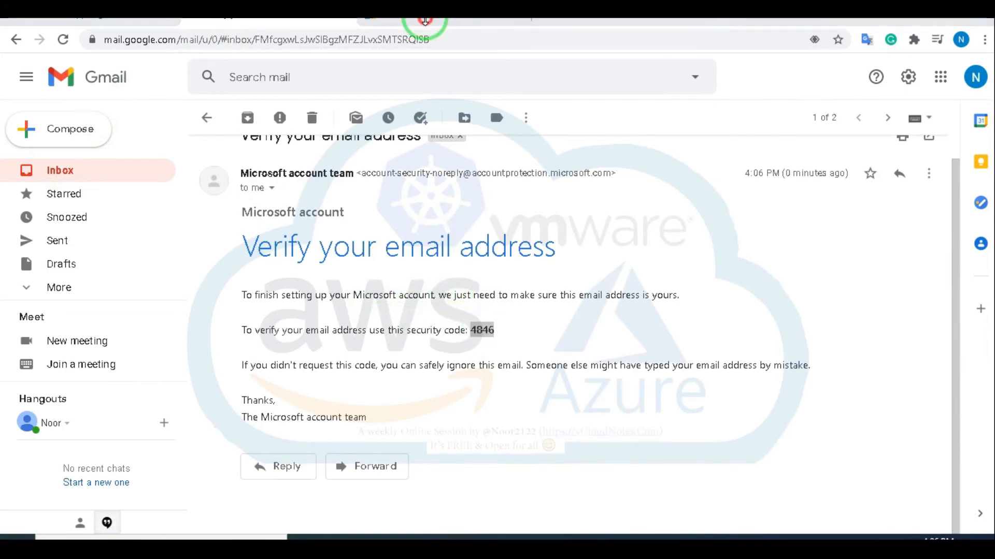
click(430, 20)
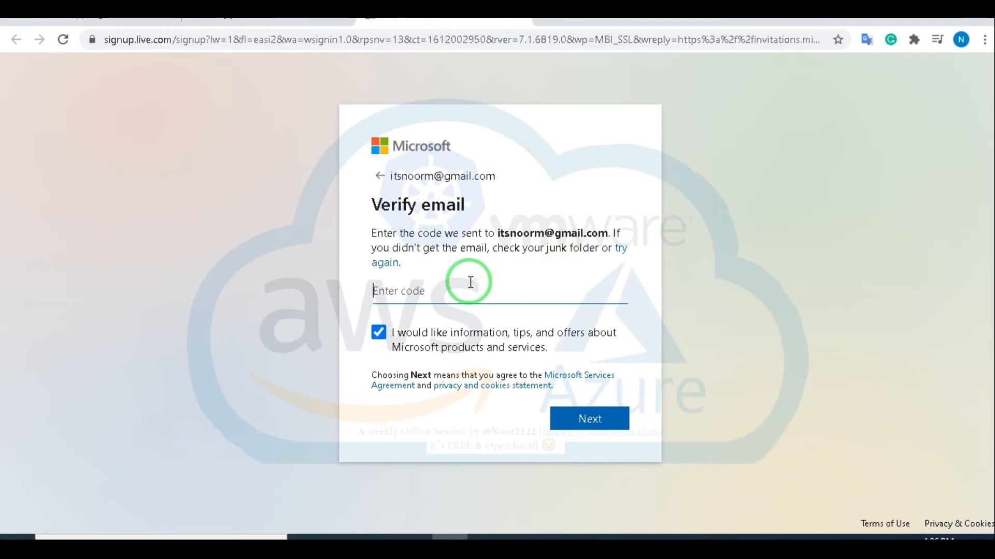
Step: Paste the code, decline promotional offers, solve the CAPTCHA and accept Default Directory's permissions
click(378, 332)
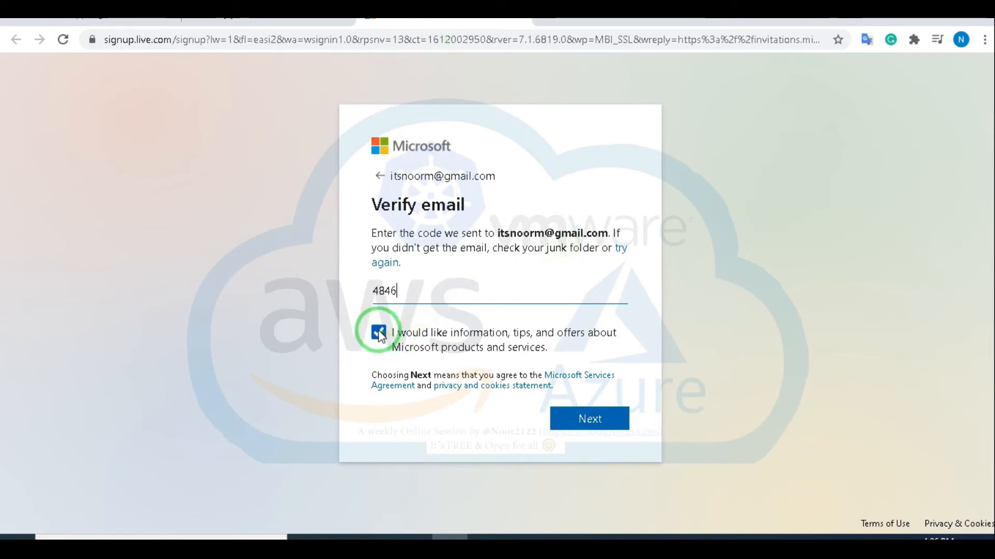
click(584, 422)
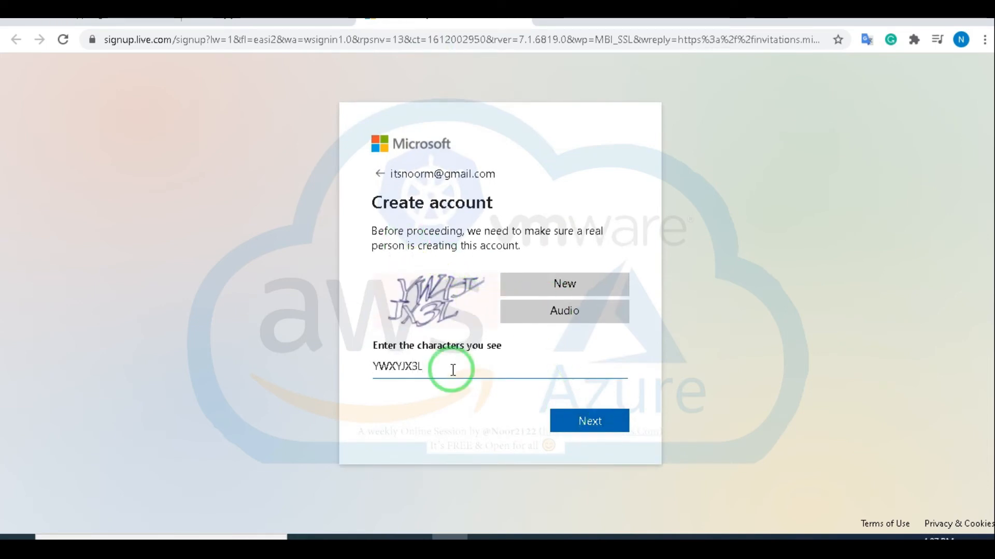
click(590, 422)
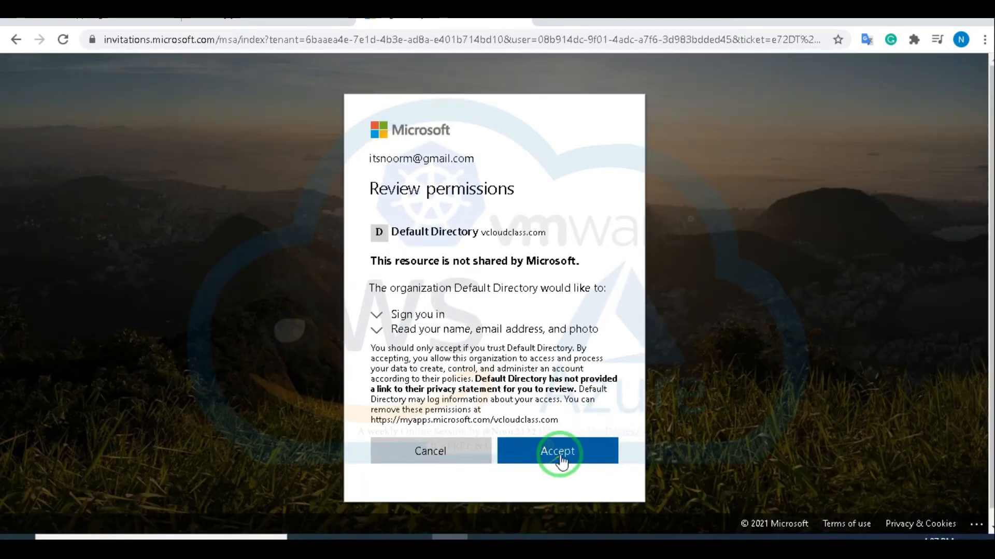
click(557, 455)
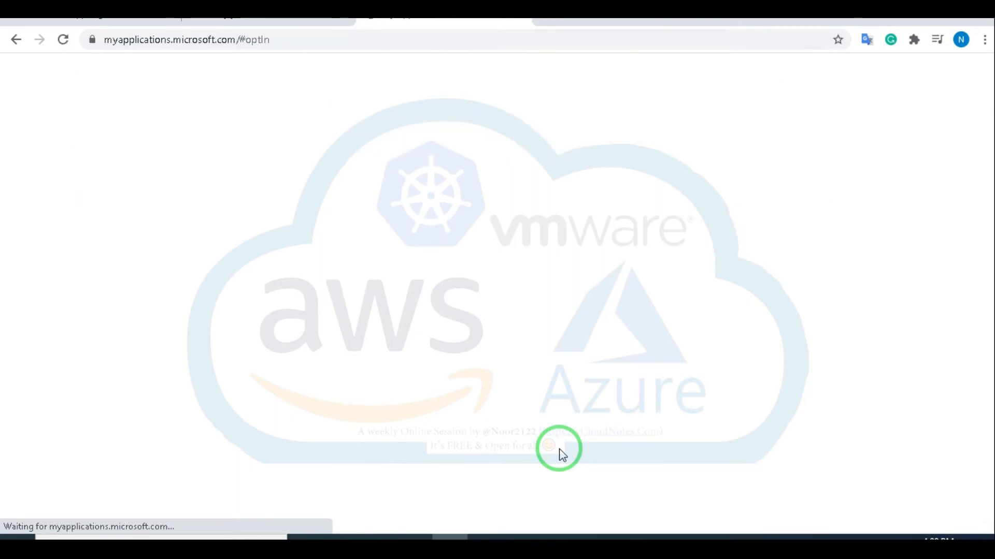
Step: Load portal.azure.com as the guest, skipping the welcome tour
click(248, 39)
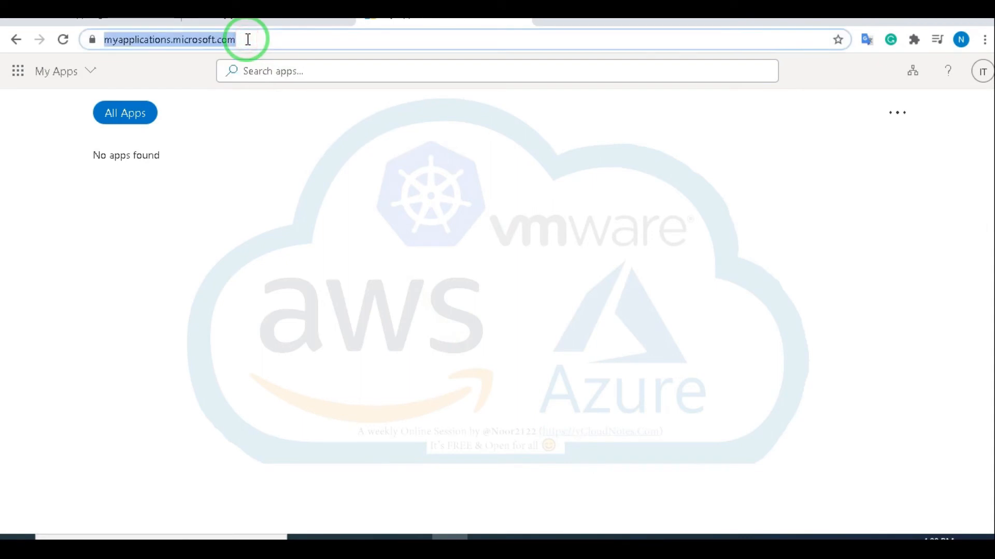
text(portal.azure.com)
key(Return)
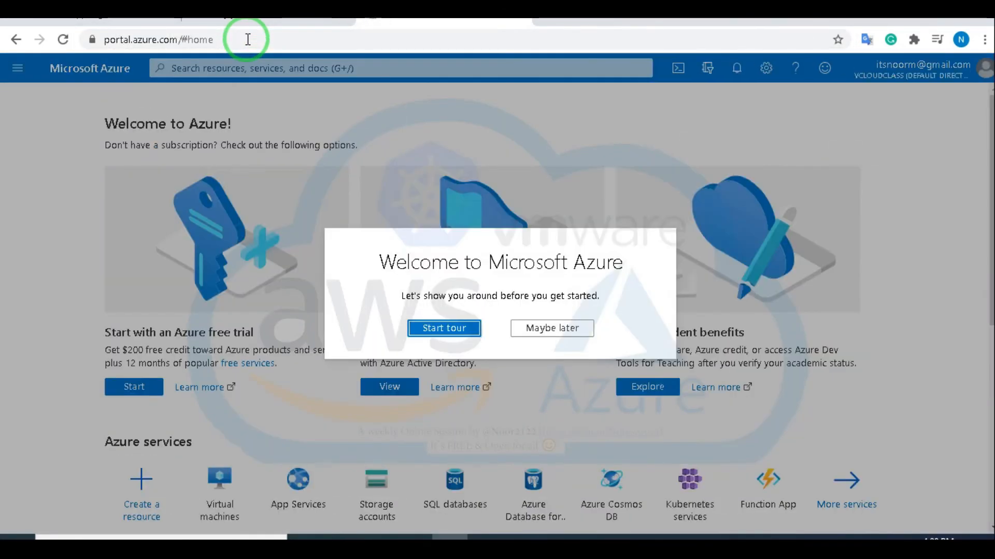
click(544, 328)
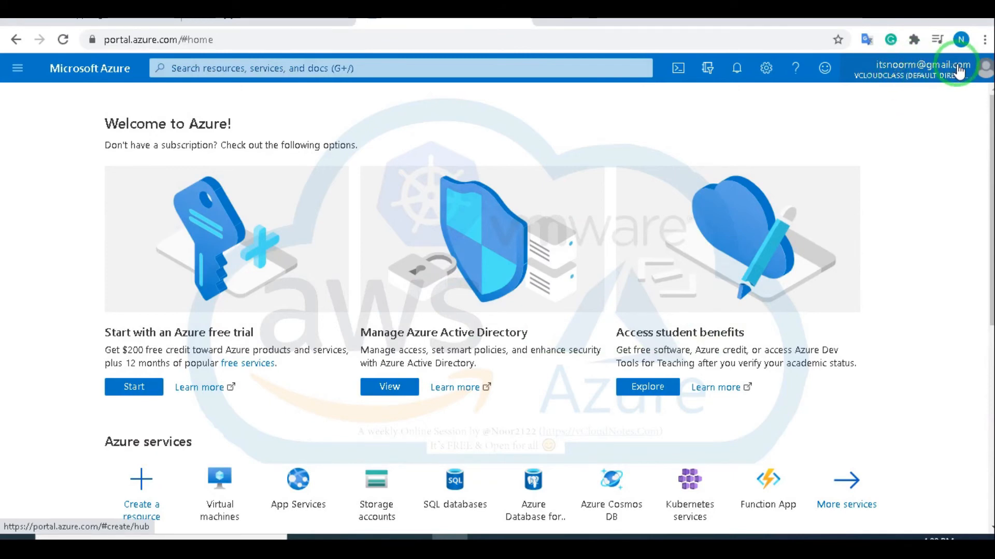
mouse_move(958, 71)
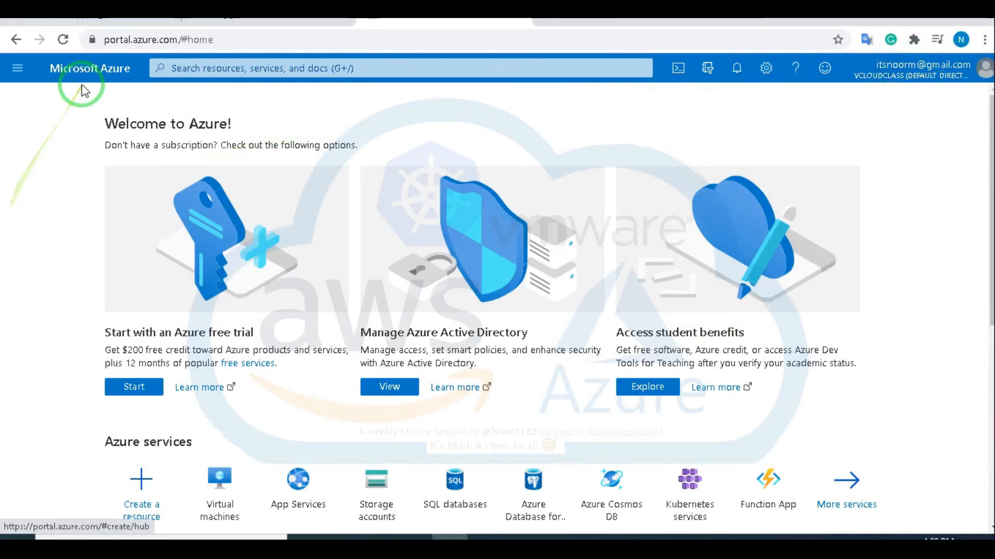
click(61, 76)
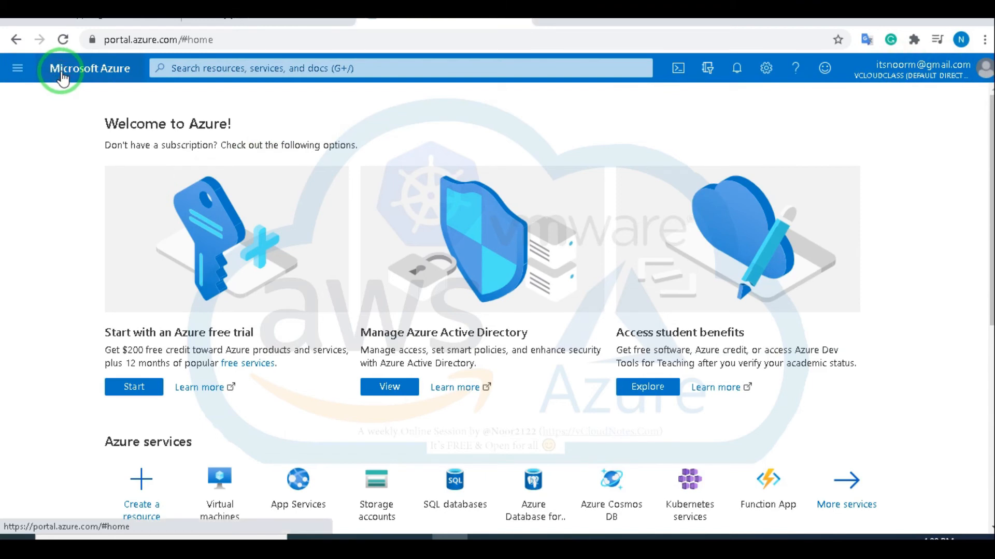
Step: Search the portal for 'su' and open Subscriptions
click(14, 71)
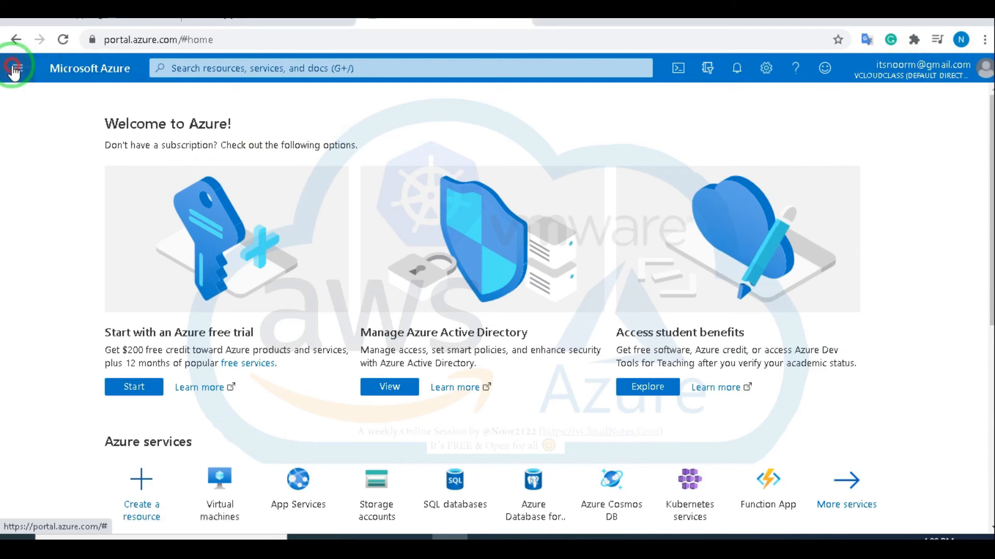
click(798, 129)
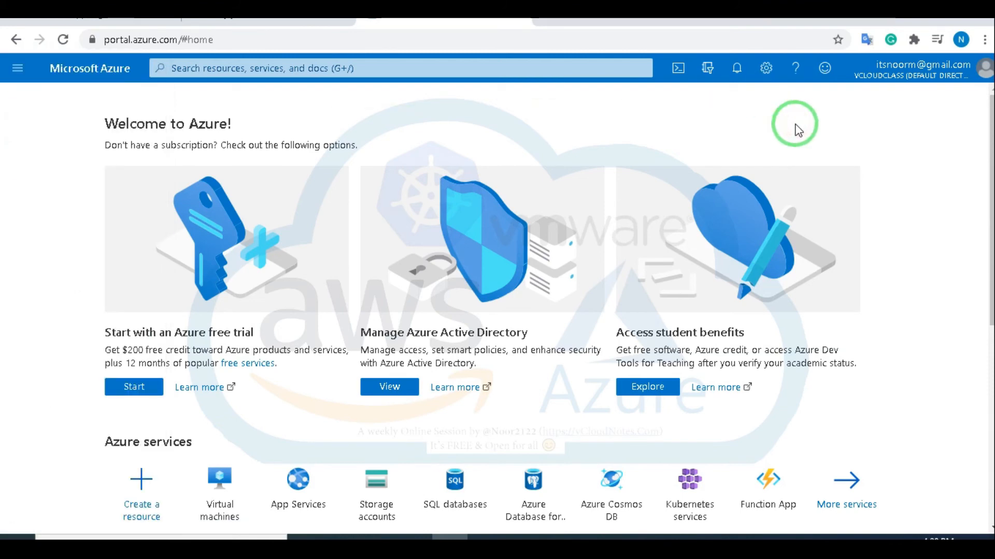
click(17, 70)
click(271, 67)
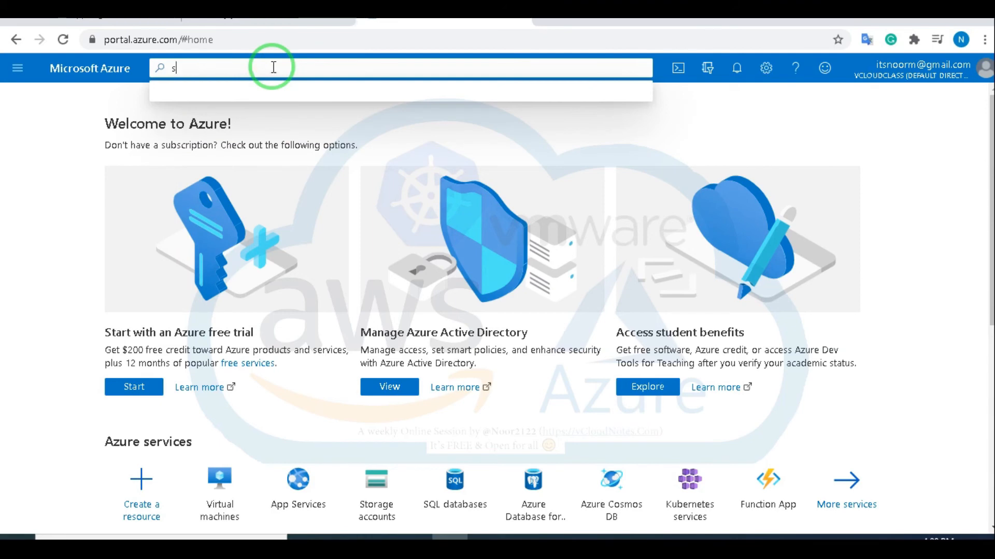
text(su)
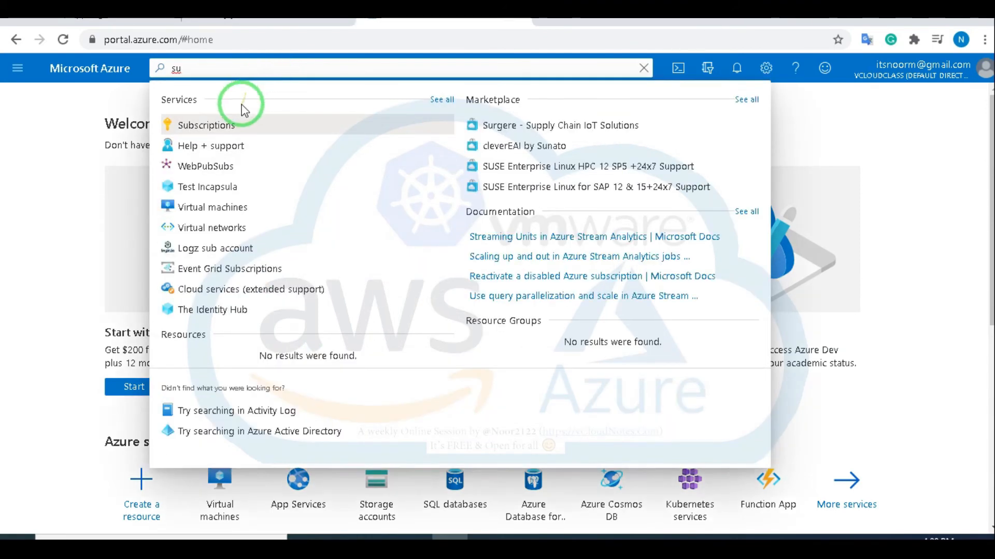
click(205, 124)
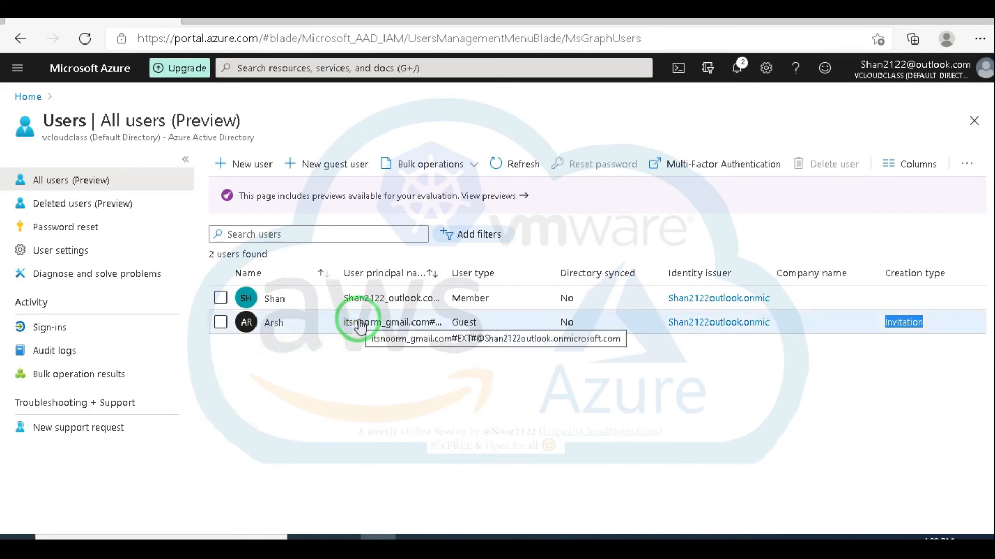
Step: Open the role assignments under Access control (IAM) for the Free Trial subscription
click(509, 173)
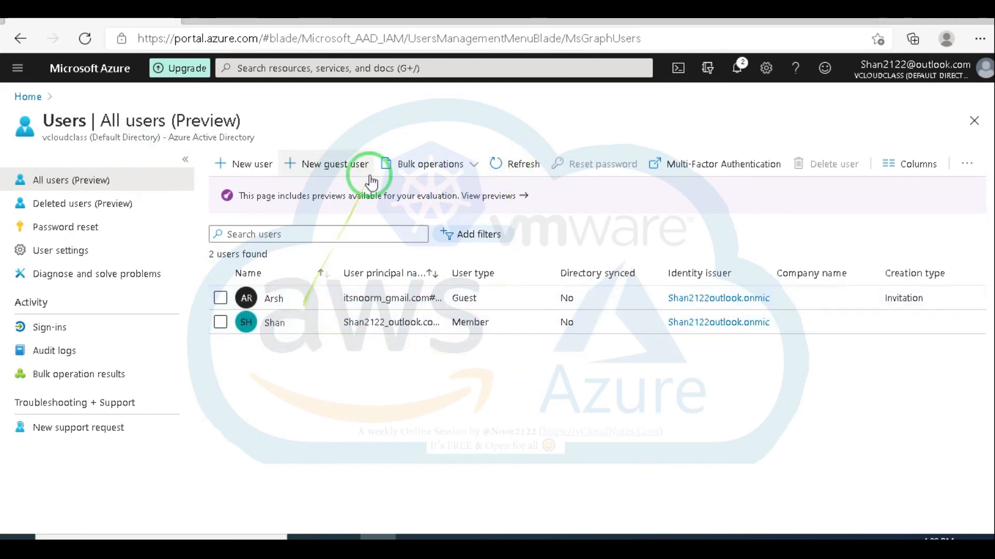
click(31, 97)
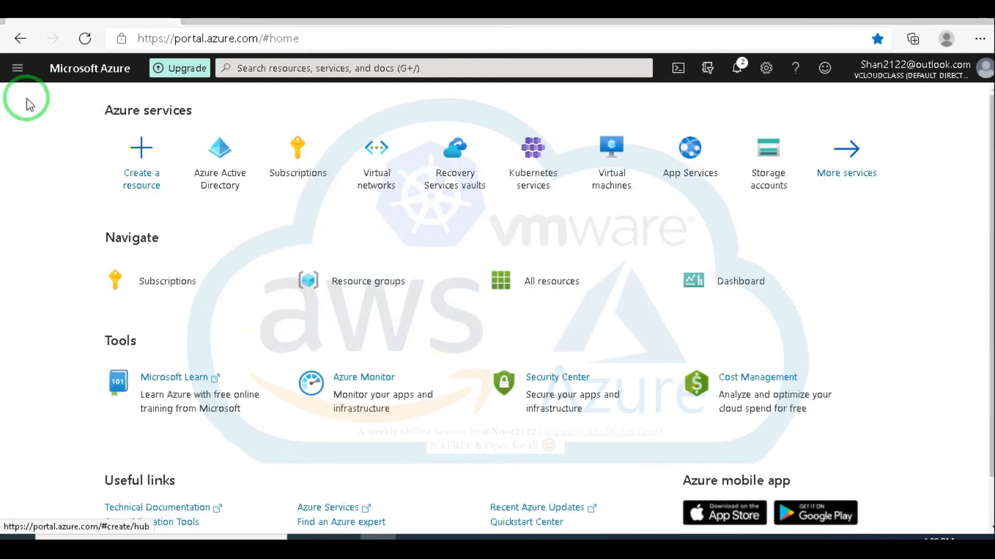
click(294, 154)
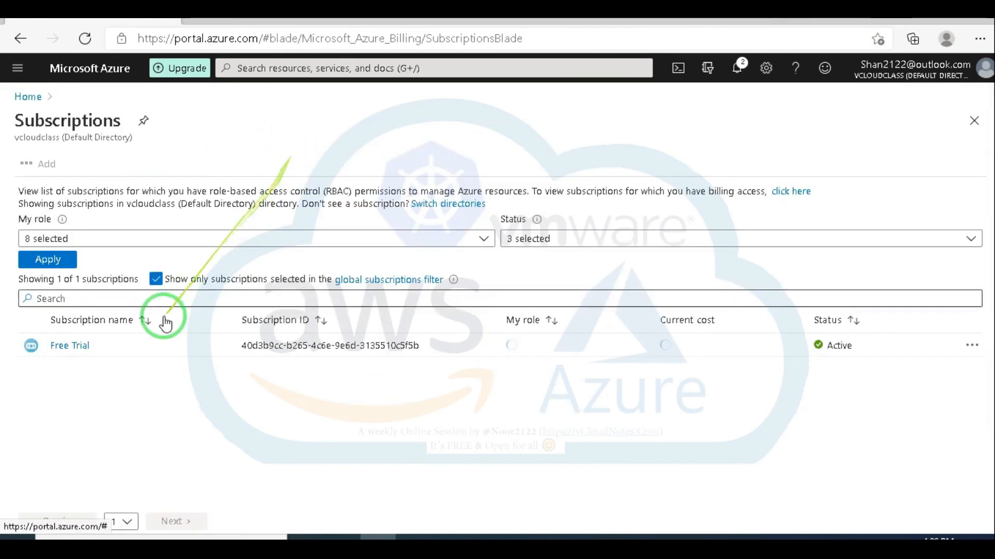
click(79, 349)
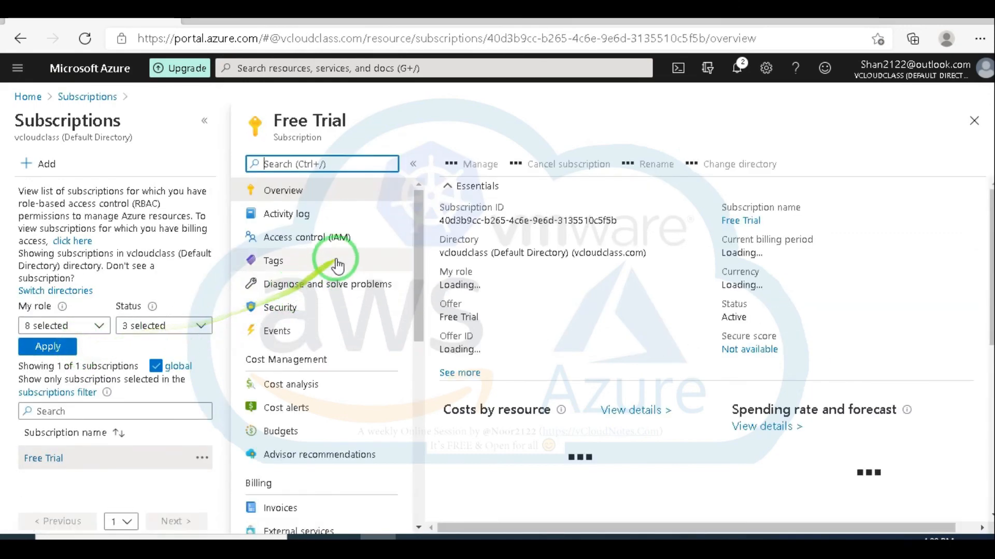
click(329, 238)
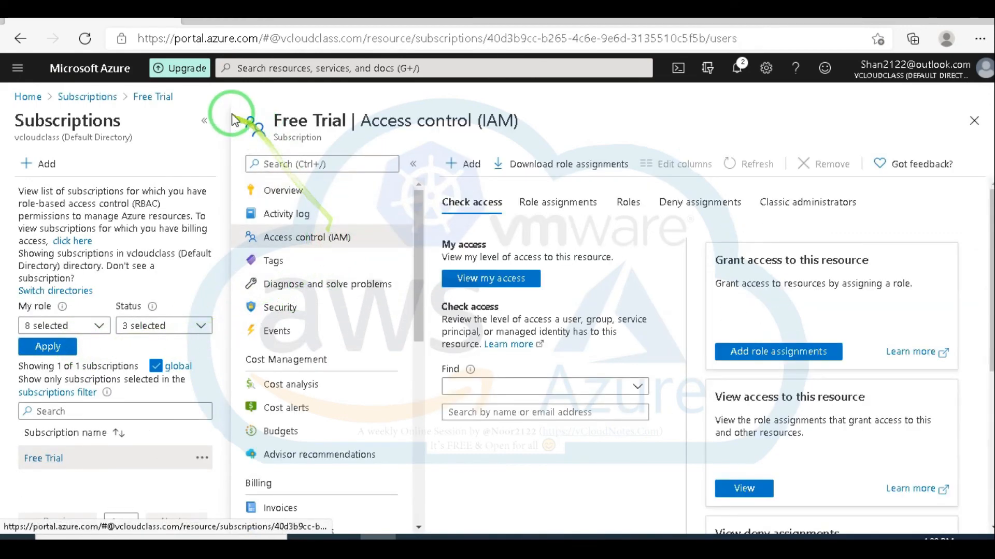
click(204, 121)
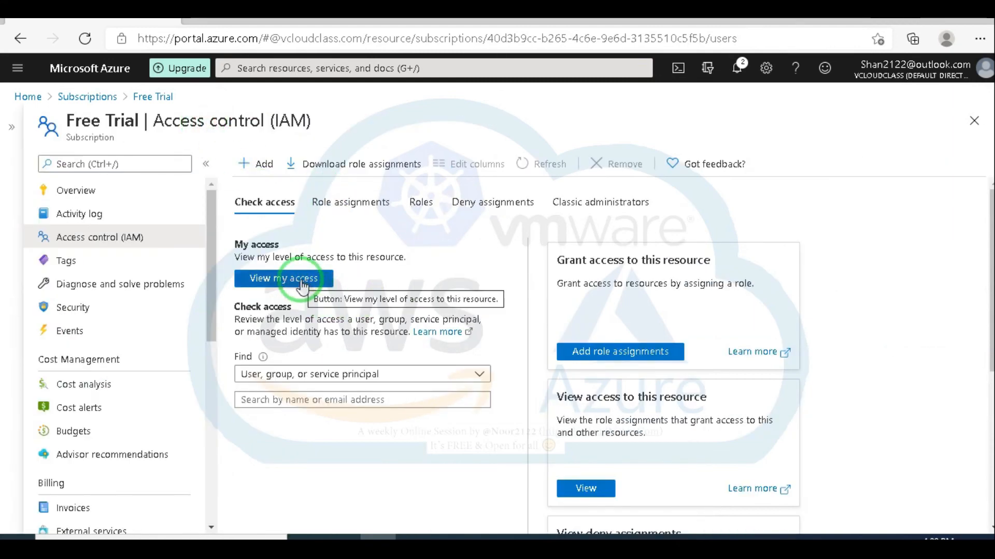
click(368, 206)
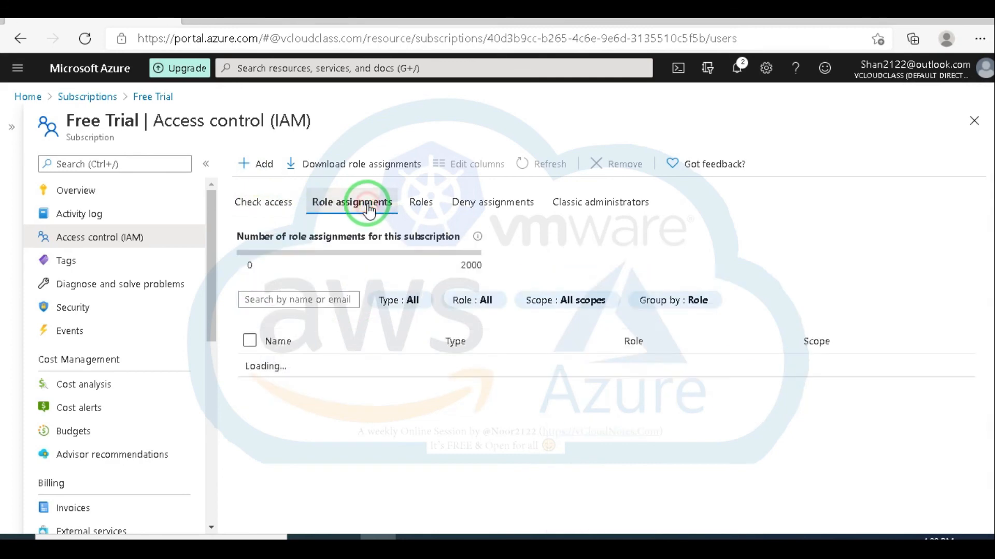
Step: Add a Reader role assignment for the guest user and save it
click(262, 166)
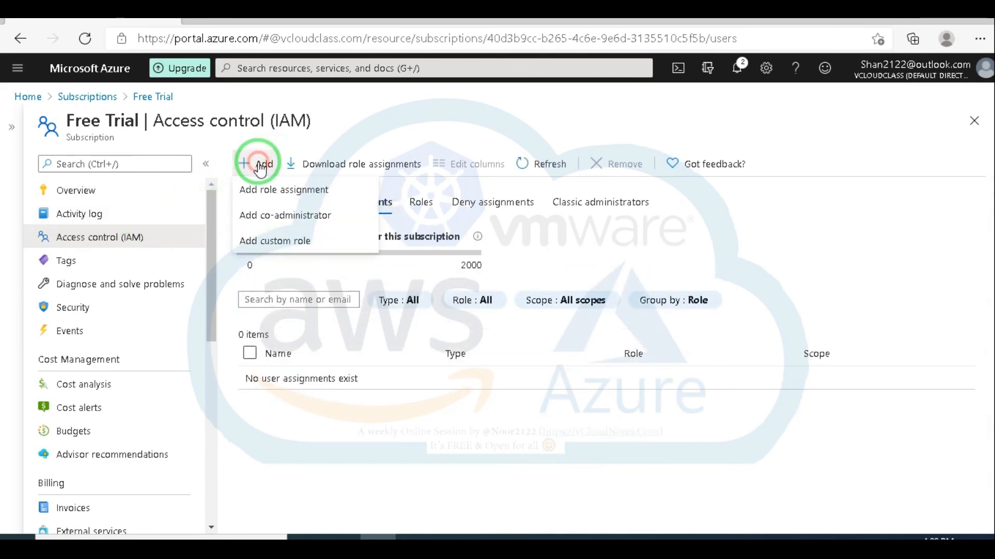
click(270, 192)
click(802, 164)
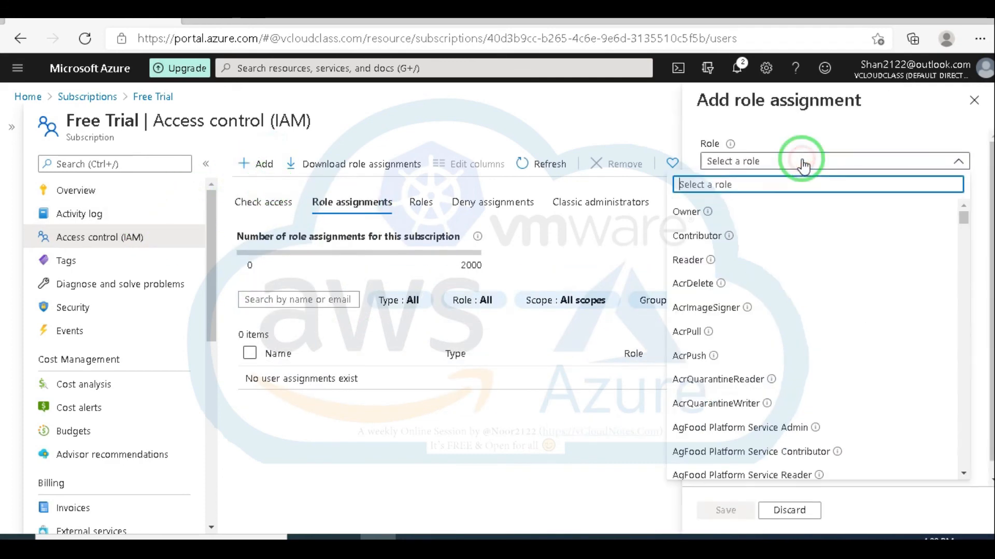
click(695, 263)
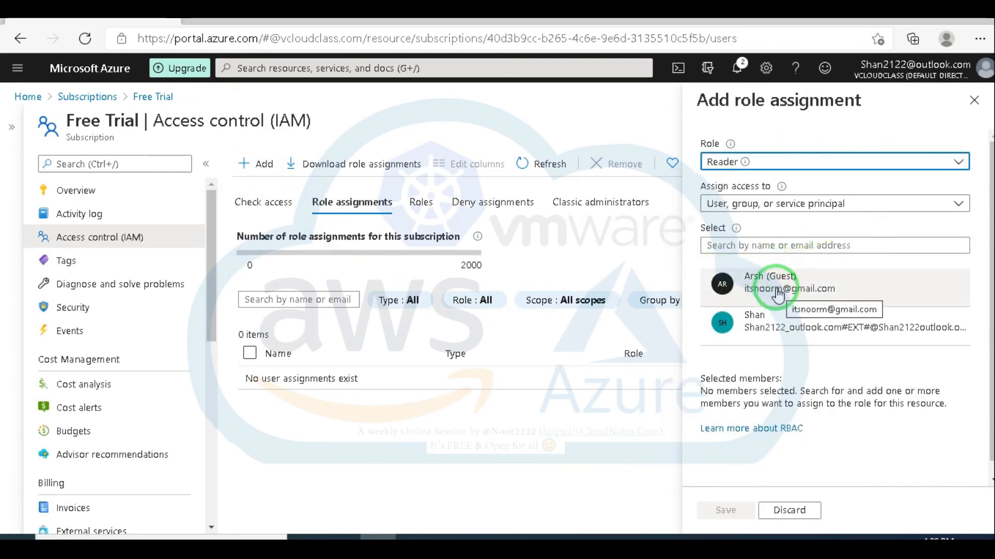
click(773, 290)
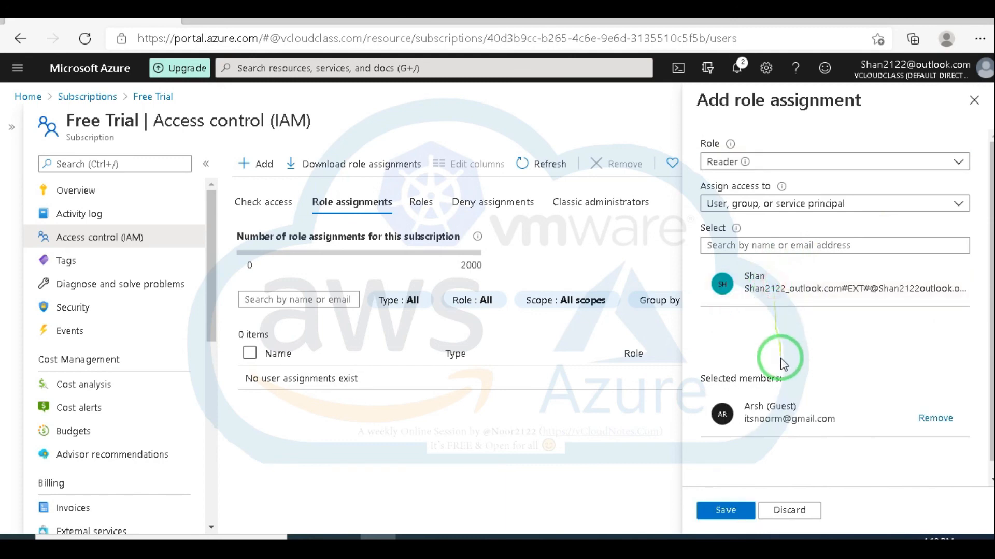
click(724, 513)
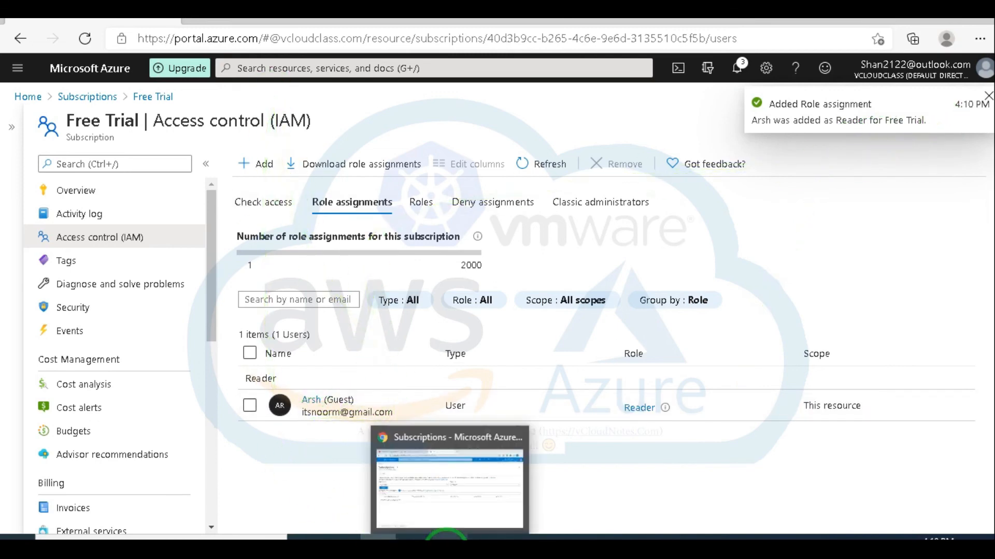
Step: Reload the guest's Subscriptions page in their Chrome window to show Free Trial
click(445, 538)
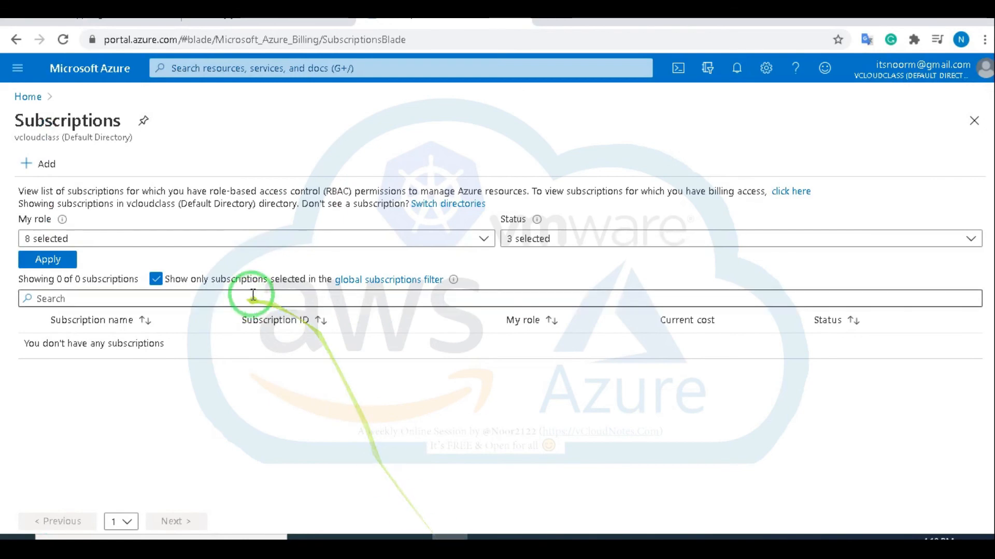
click(64, 40)
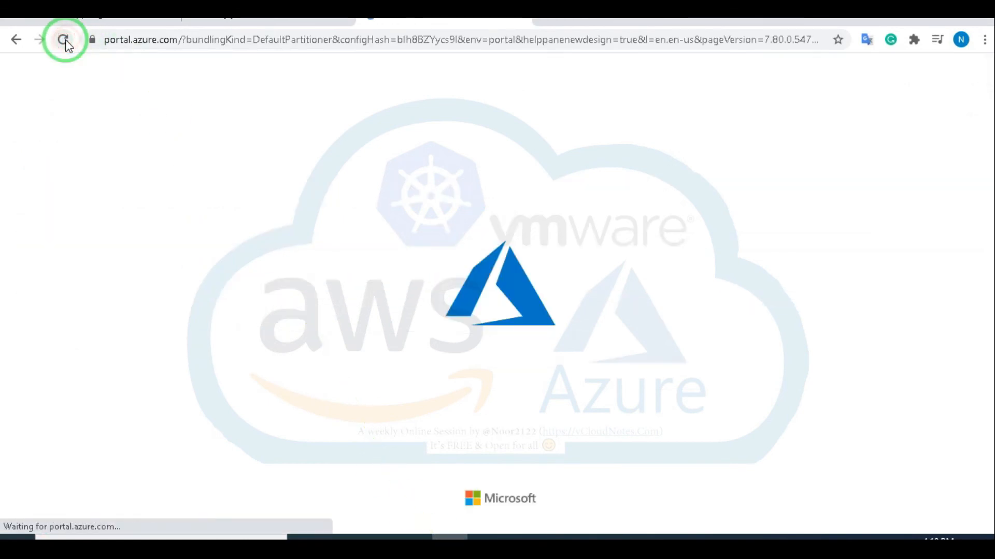